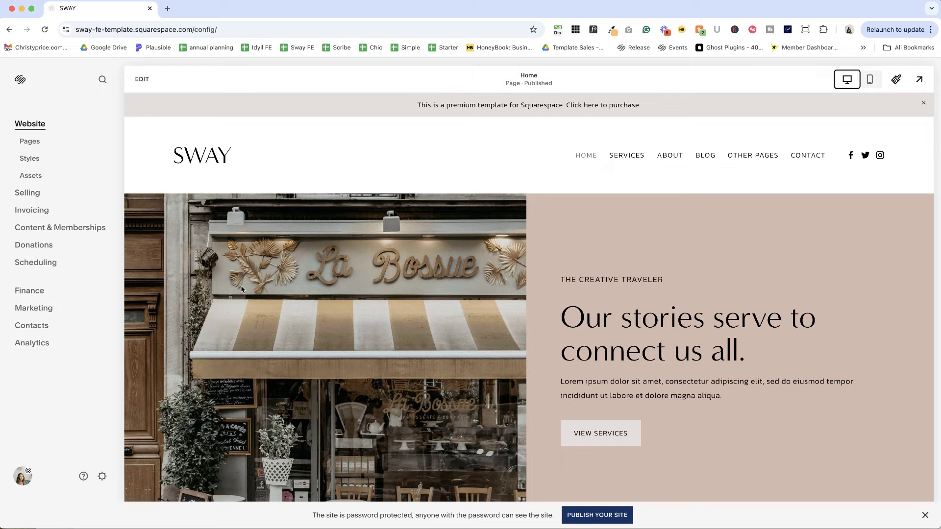
Open the Promotional Pop-up settings through Marketing Tools and return to the tools overview
click(28, 308)
click(41, 291)
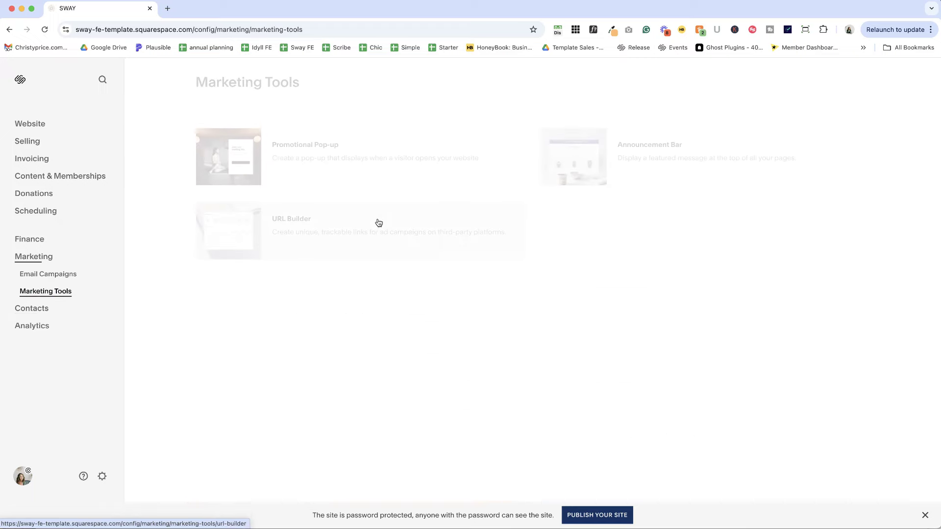
click(326, 156)
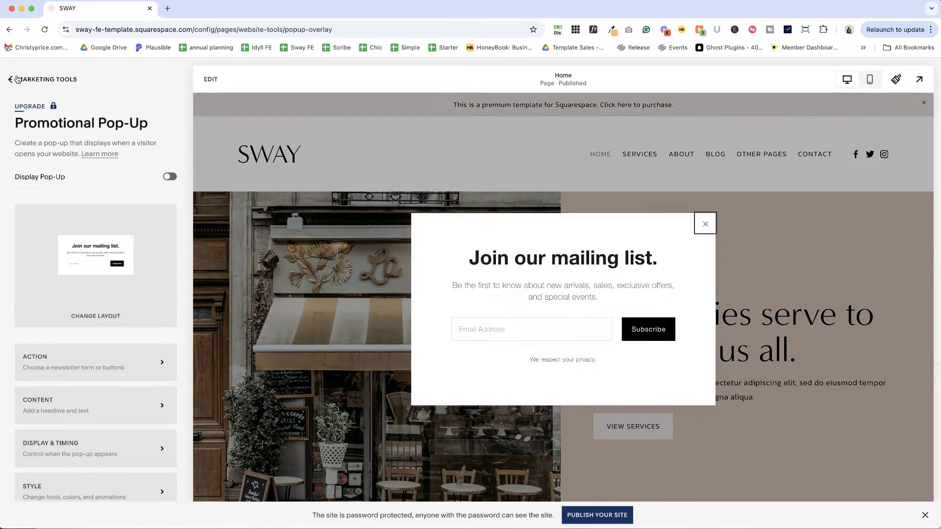
click(12, 79)
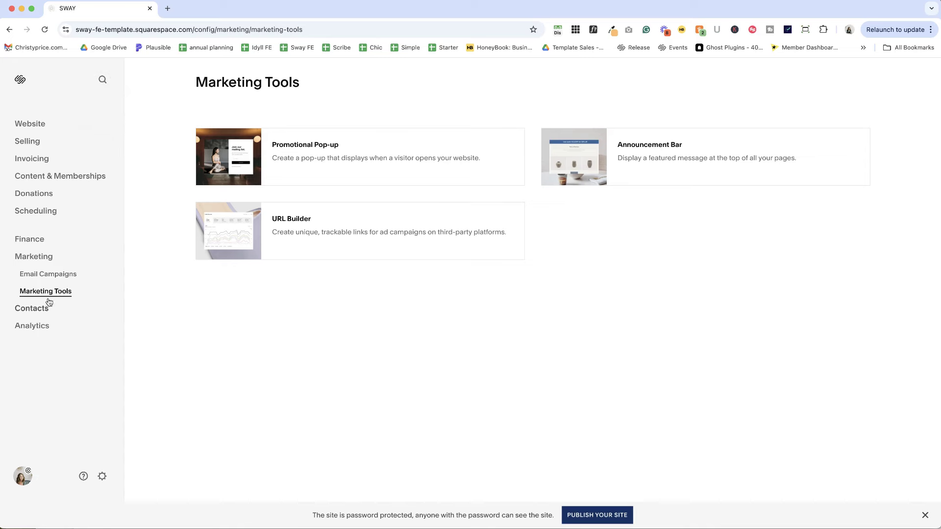
Find the Promotional Pop-Up settings by searching for "promo", and go back to the main website overview
click(102, 78)
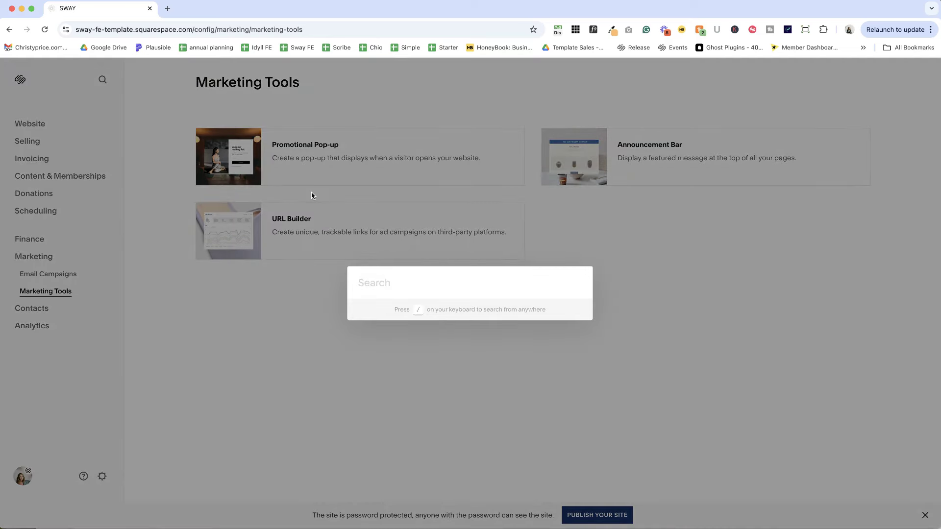
text(promo)
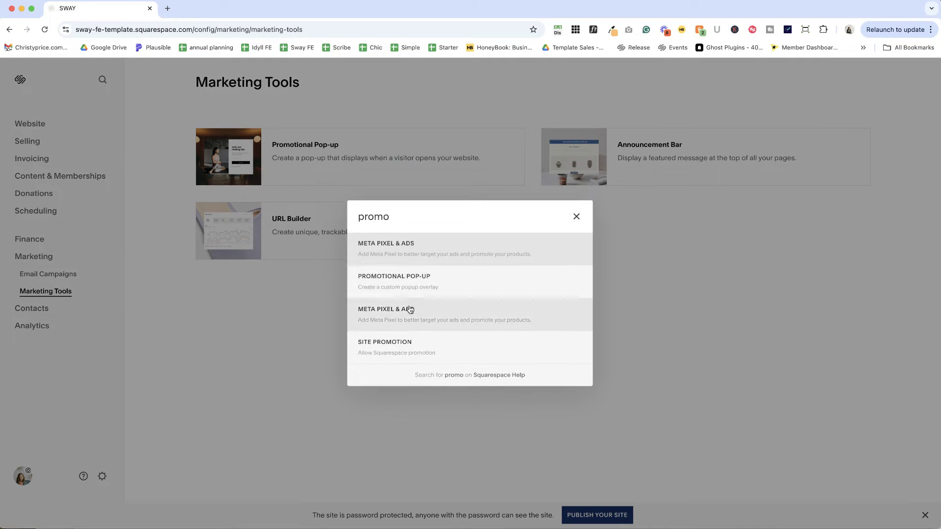
click(413, 275)
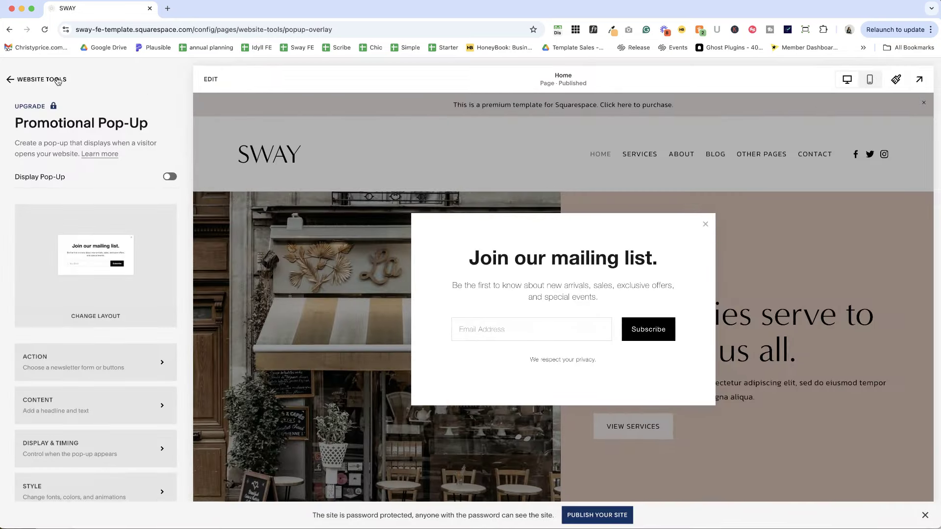
click(51, 80)
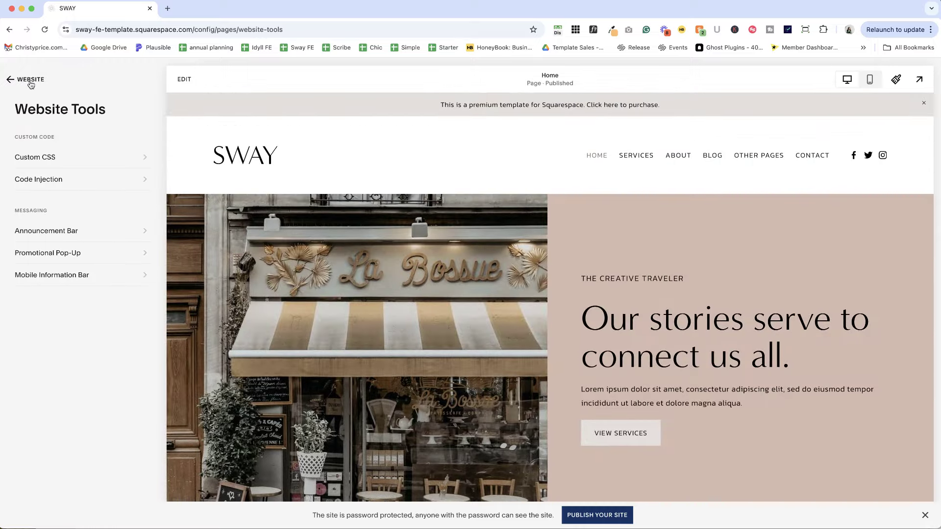
click(10, 80)
click(9, 80)
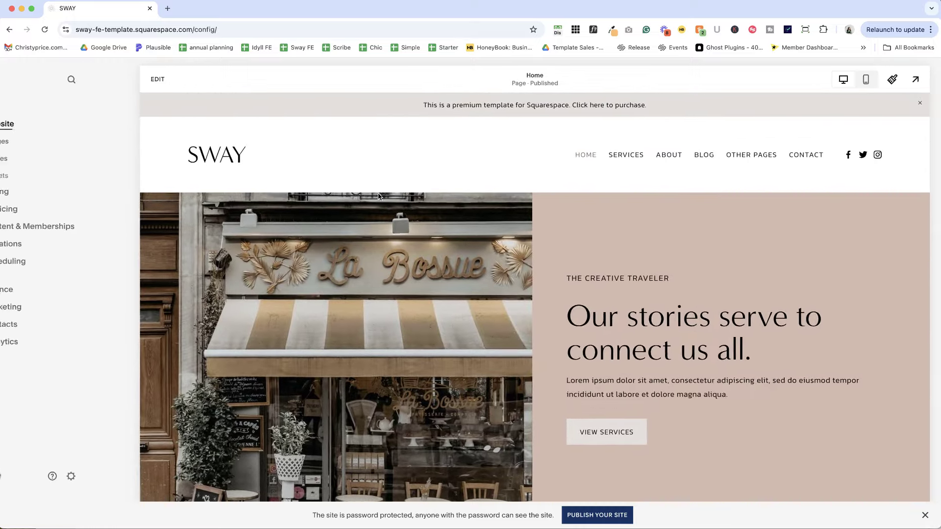
Search the site settings for "promo" from the website overview and open Promotional Pop-Up
text(/)
text(promo)
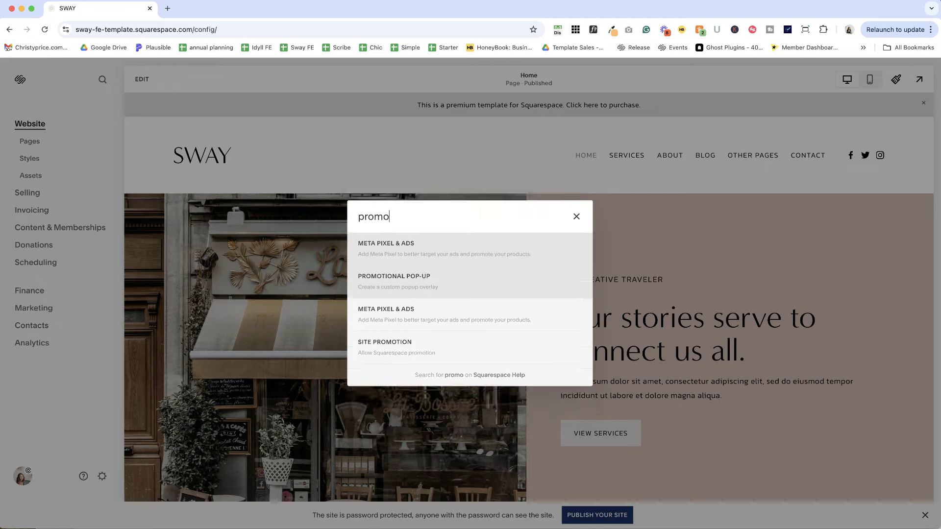
click(436, 287)
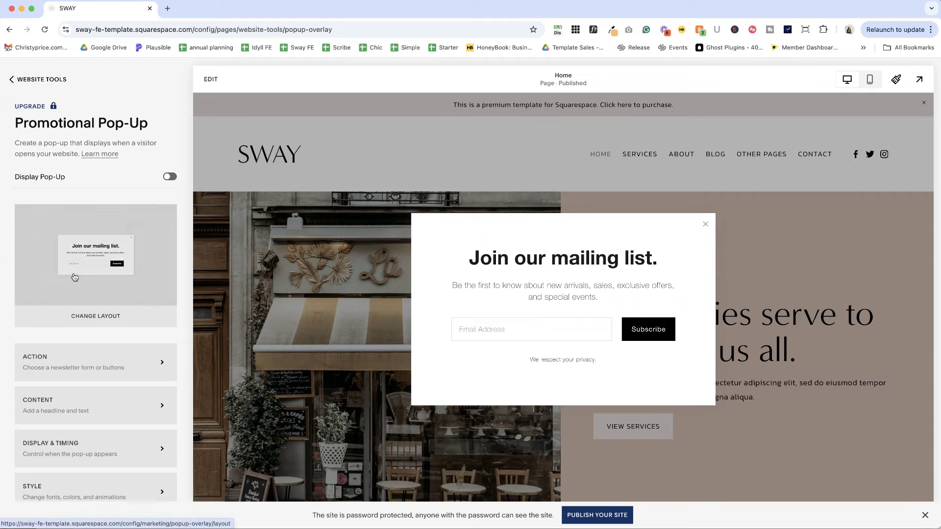
Preview the newsletter sign-up goal in the pop-up's Action settings and set the goal to "Click a button"
scroll(74, 275, down, 1)
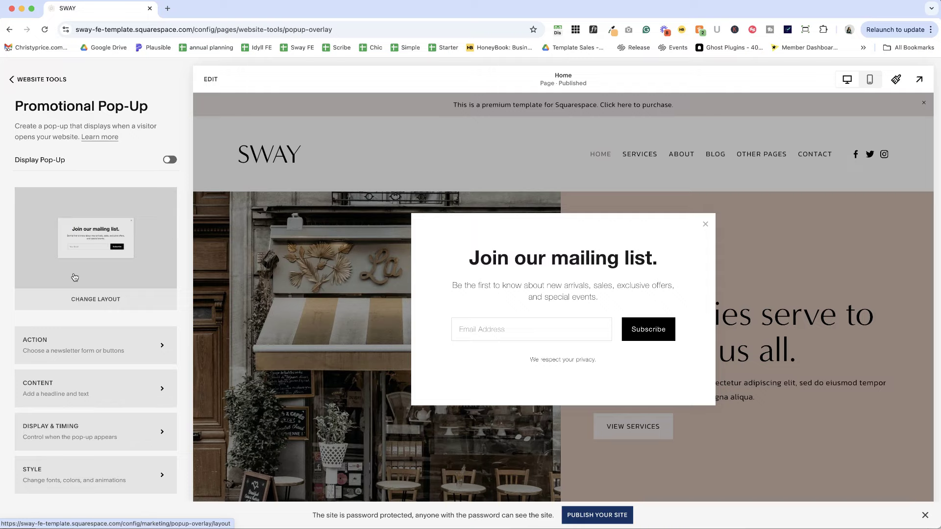
click(100, 362)
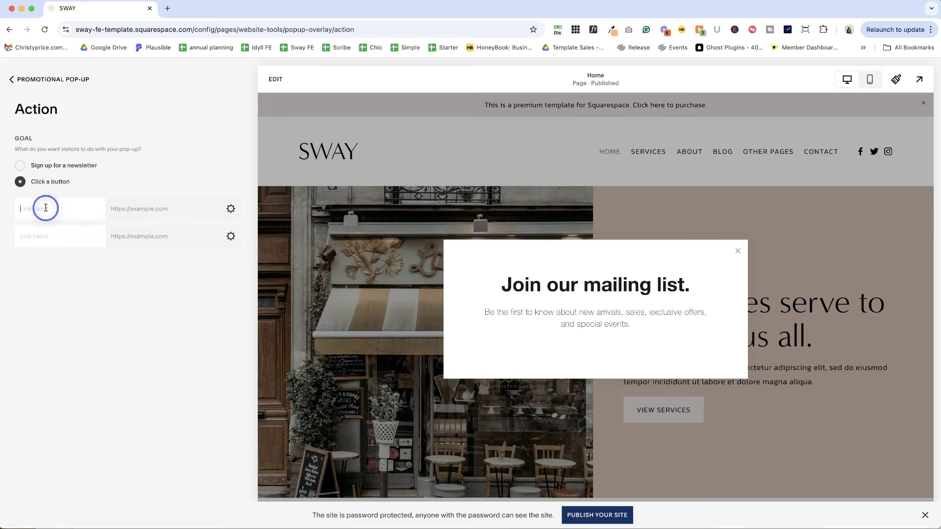
click(20, 165)
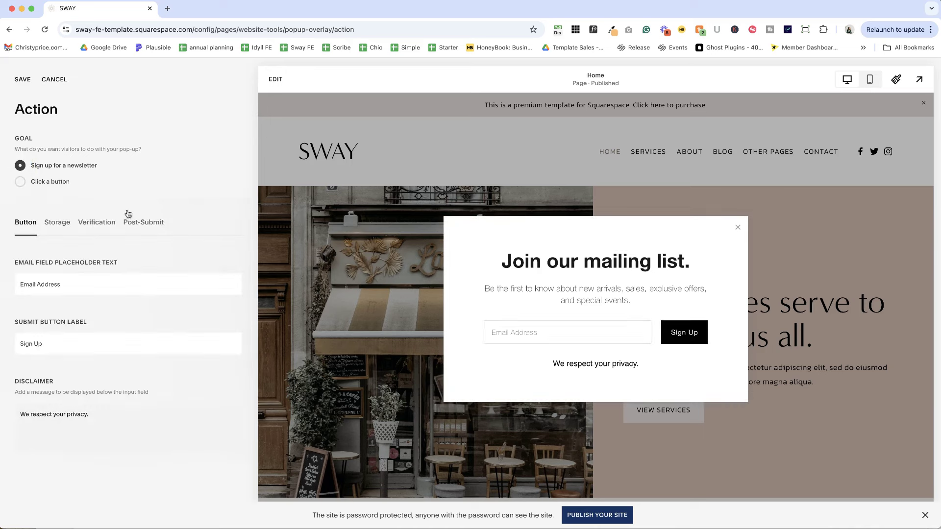
click(20, 181)
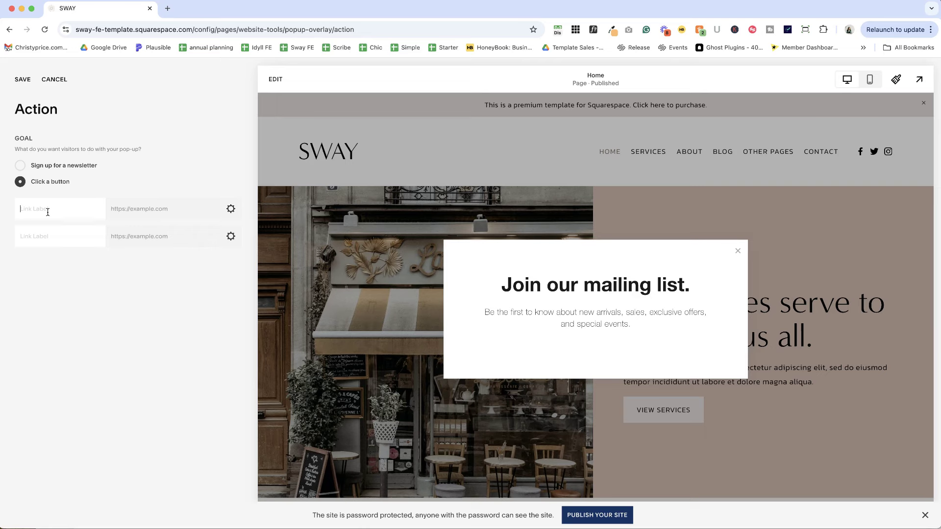
text(Save 2)
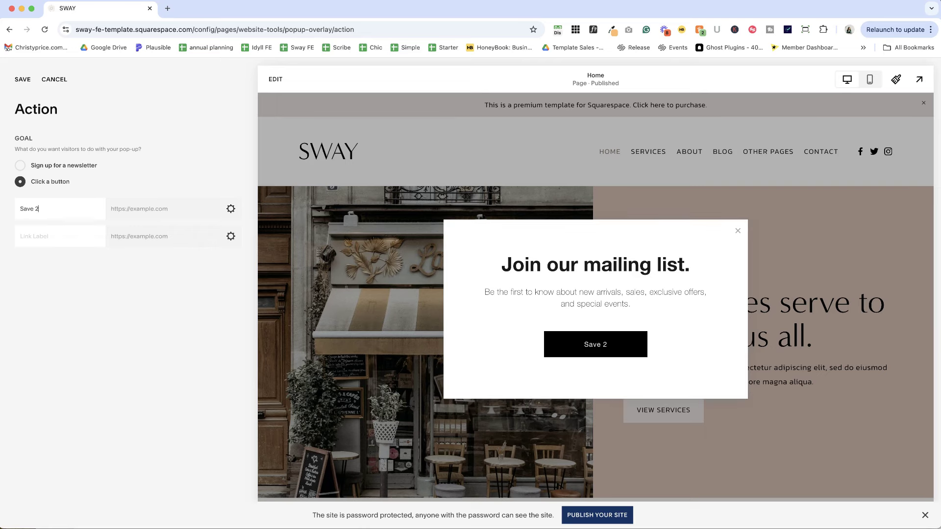
text(0% off al)
key(BackSpace)
key(BackSpace)
key(BackSpace)
key(BackSpace)
key(BackSpace)
key(BackSpace)
key(BackSpace)
key(BackSpace)
key(BackSpace)
key(BackSpace)
key(BackSpace)
key(BackSpace)
key(BackSpace)
key(BackSpace)
key(BackSpace)
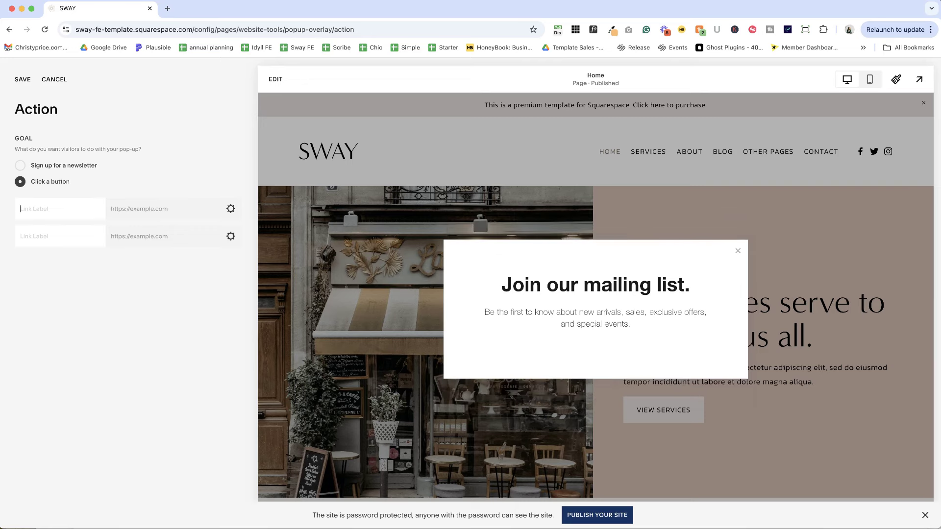
Label the pop-up's first button "Calls 20% Off" and link it to the Book a Call page (/booking)
text(Calls 20)
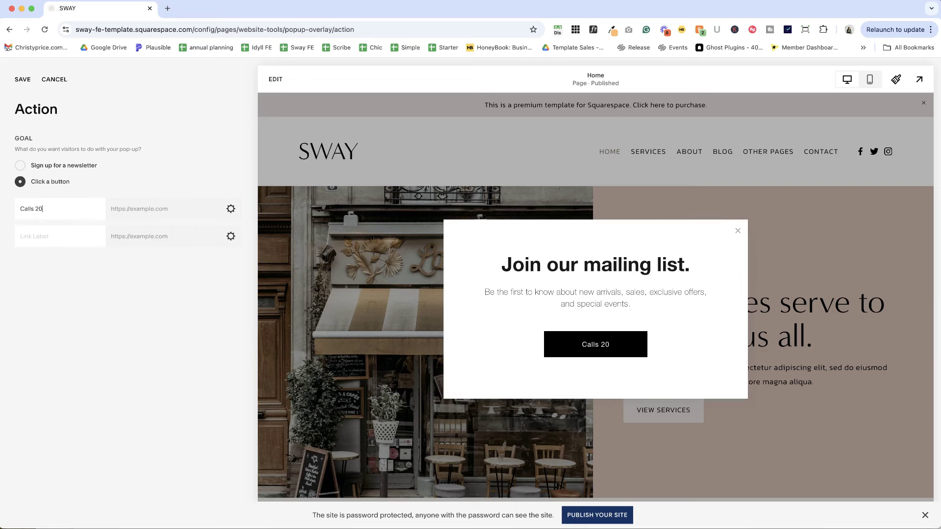
text(% Off)
click(159, 208)
click(231, 209)
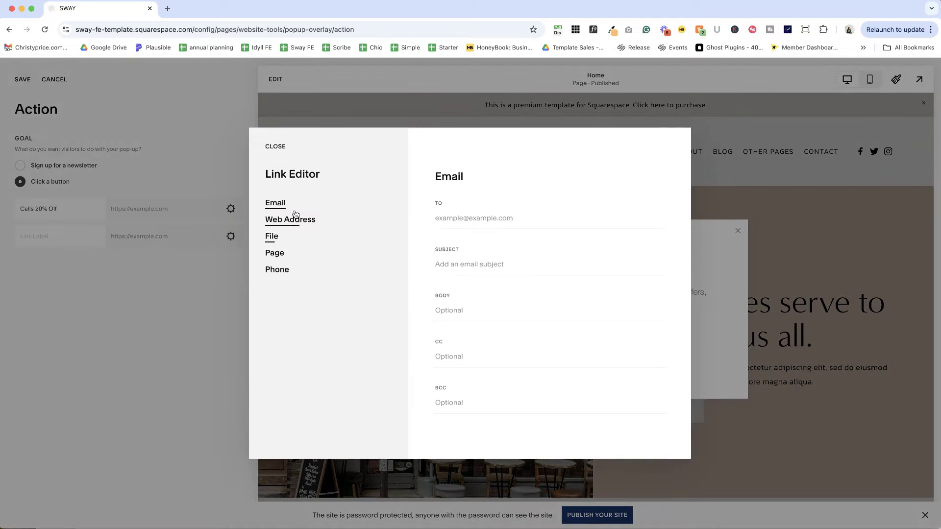
click(274, 253)
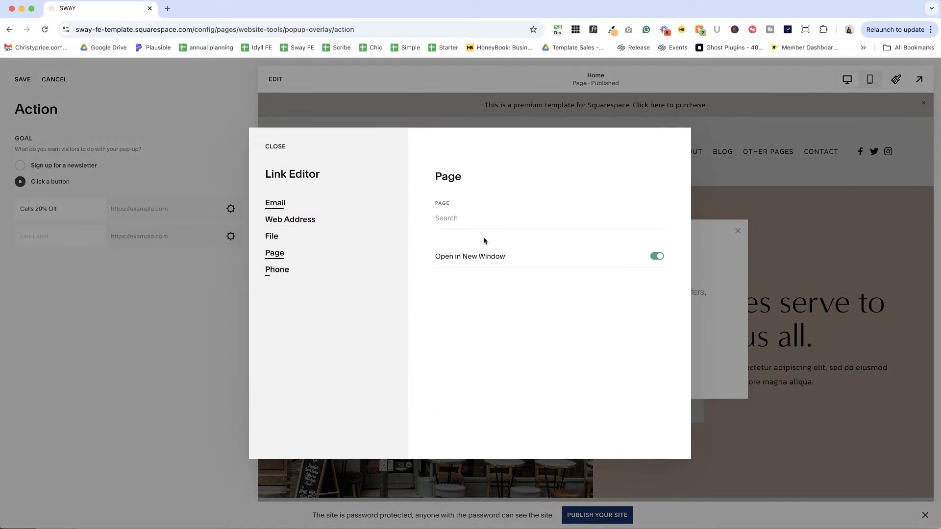
click(485, 226)
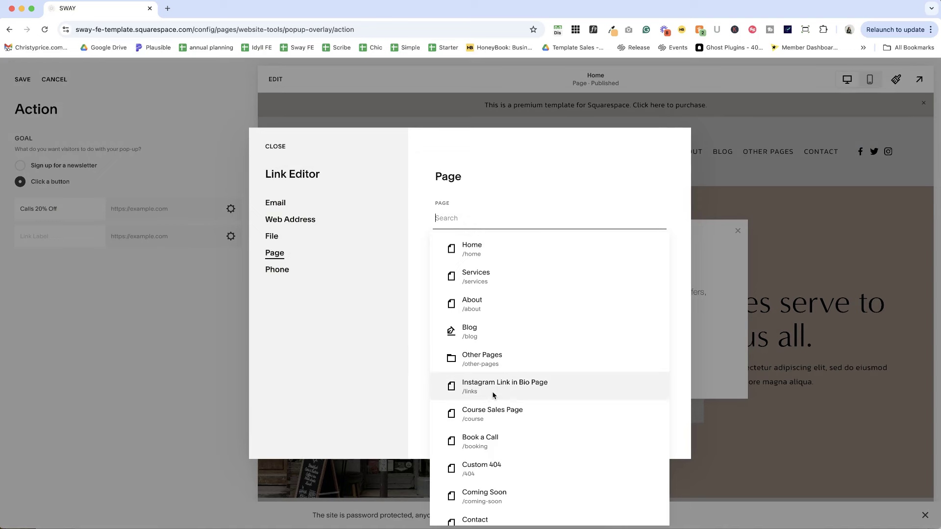
scroll(471, 387, down, 2)
click(496, 407)
click(269, 152)
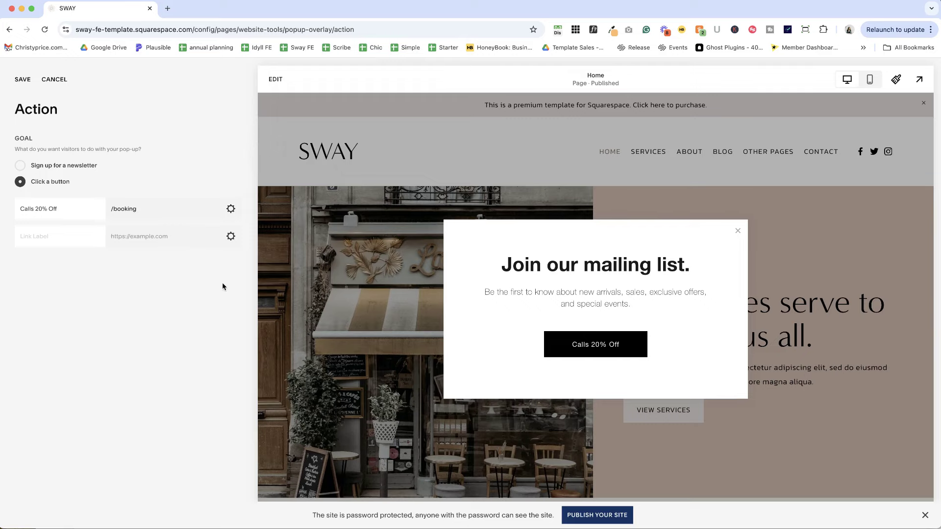
Disable opening the /booking link in a new window and save the pop-up's action settings
click(230, 210)
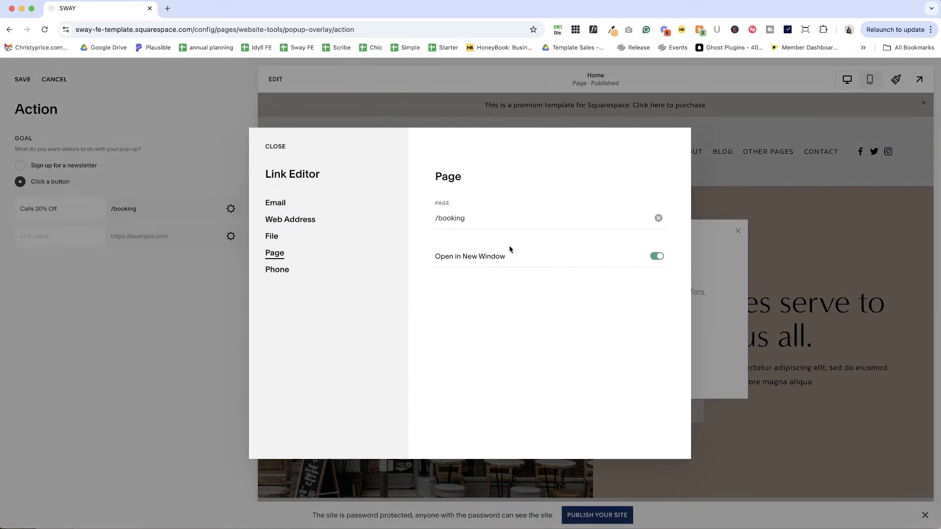
click(656, 256)
click(272, 146)
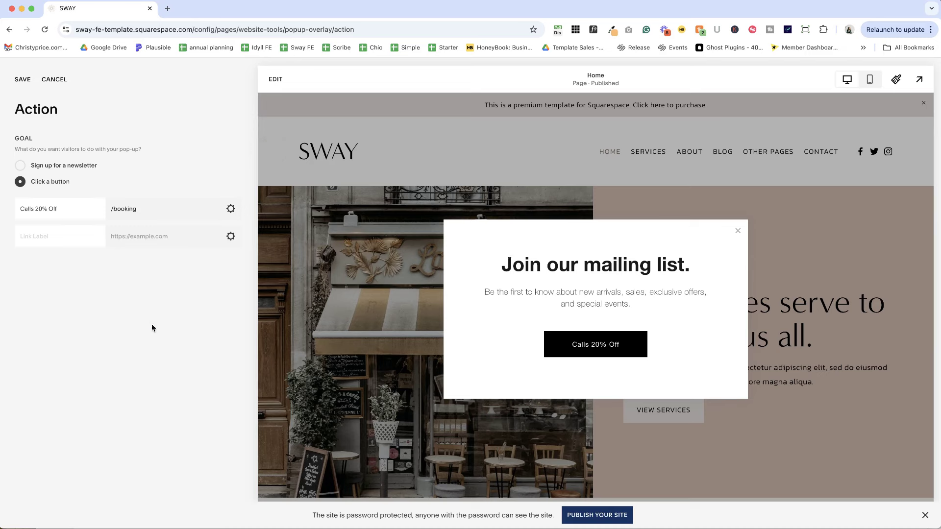
click(23, 80)
click(51, 83)
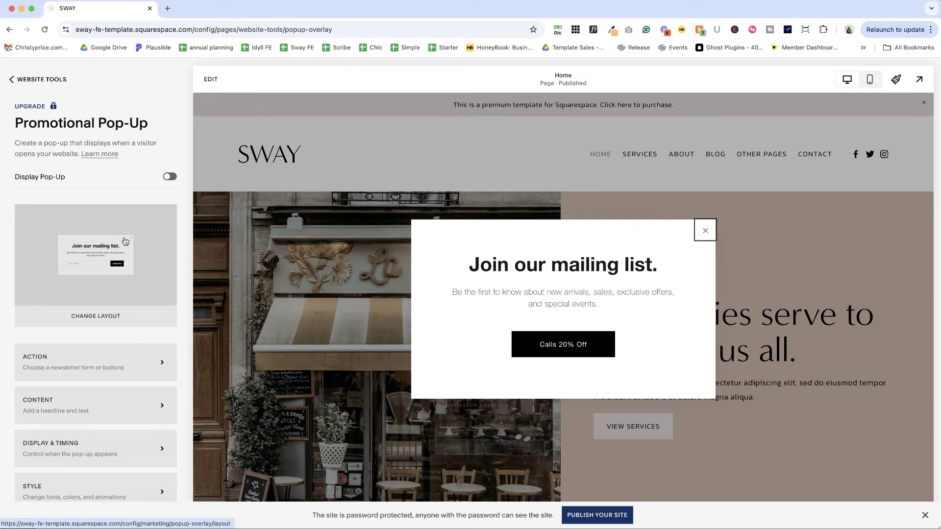
Try the full-page split pop-up layout with the image beside the mailing-list text
scroll(317, 267, down, 6)
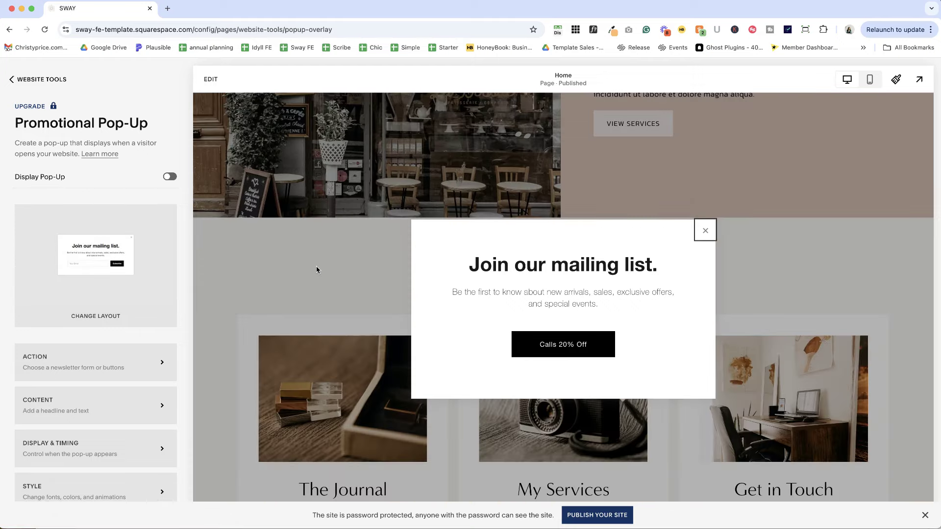
click(102, 311)
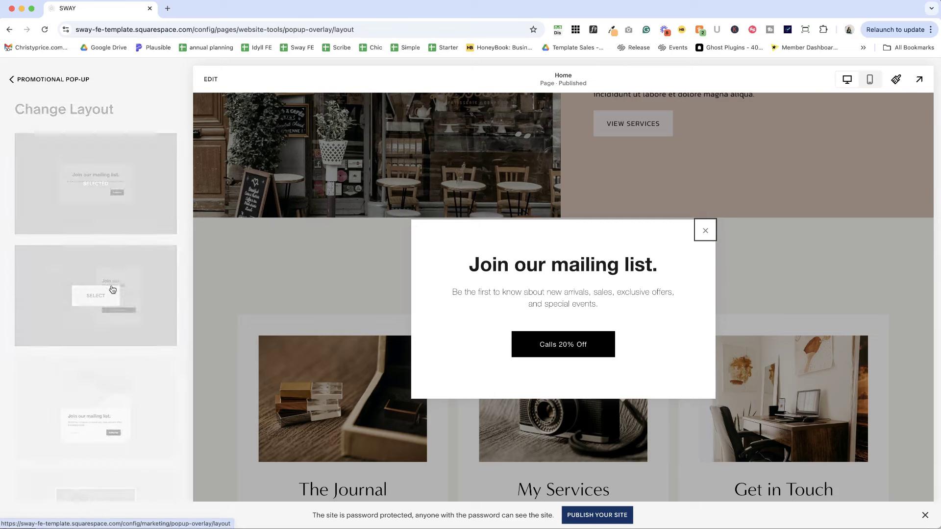
scroll(110, 290, down, 10)
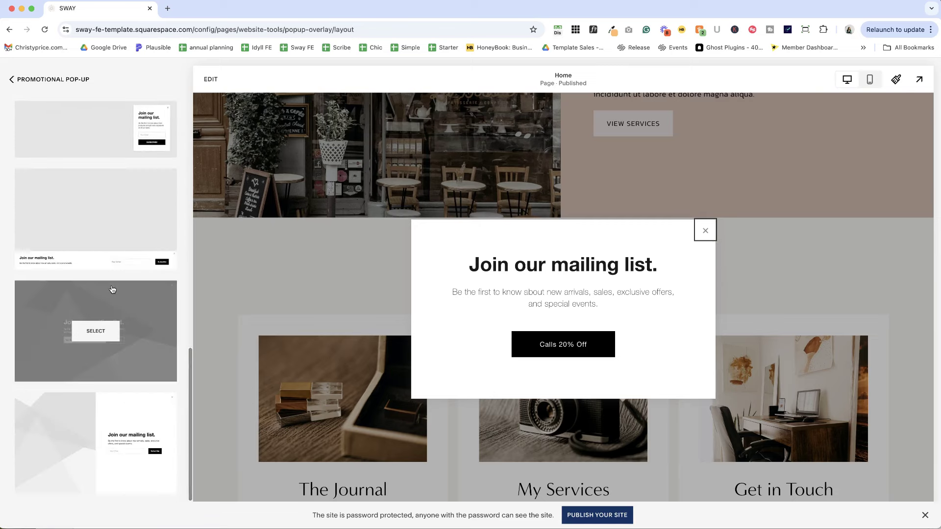
click(111, 413)
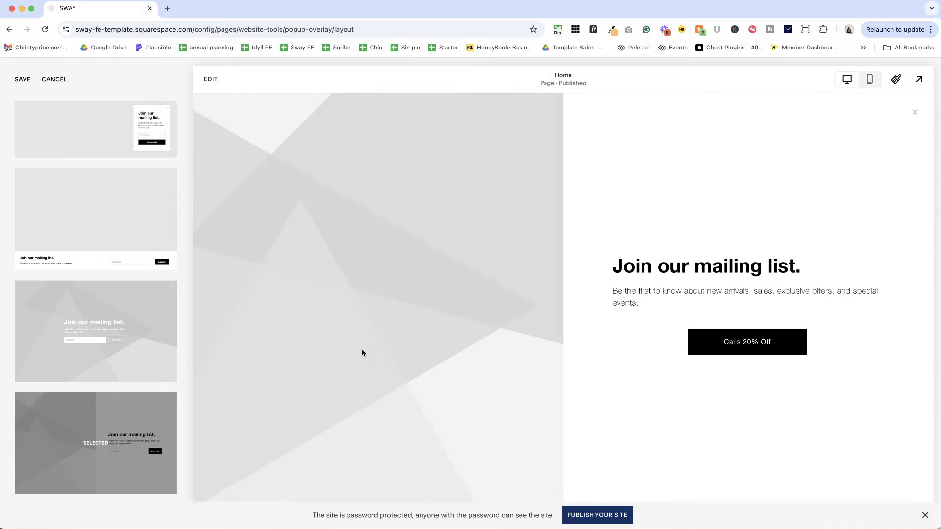
Choose the layout with a small card in the page's lower-right corner, save it, and return to the Promotional Pop-Up settings
mouse_move(118, 318)
scroll(118, 318, up, 4)
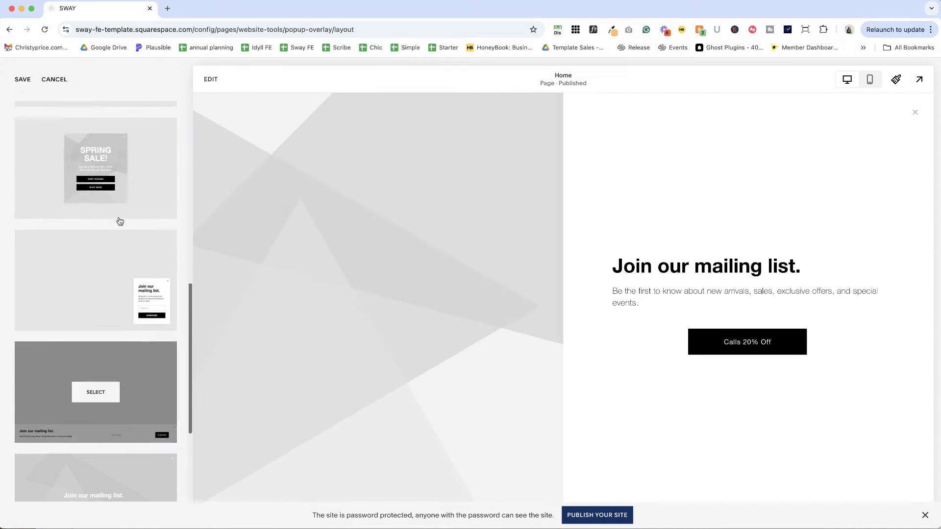
click(93, 308)
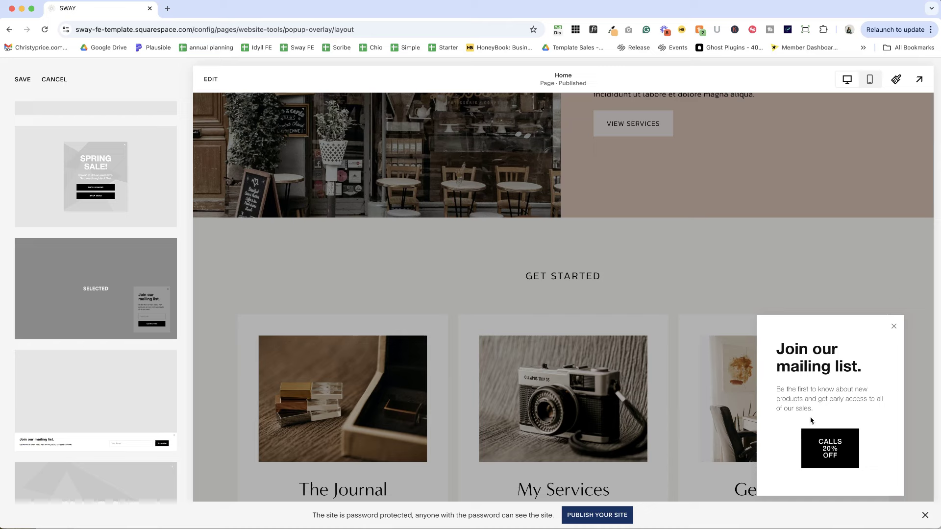
mouse_move(123, 198)
scroll(107, 182, up, 1)
scroll(107, 181, up, 4)
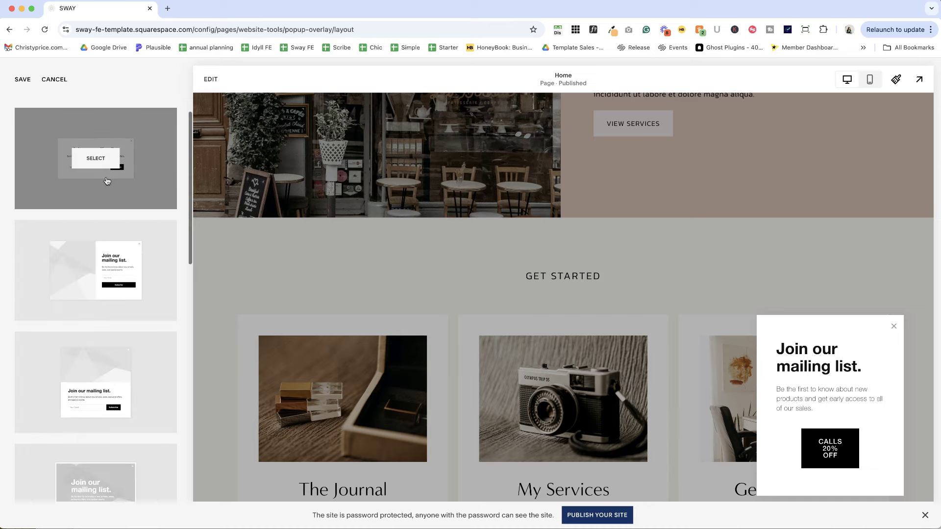
scroll(115, 191, up, 2)
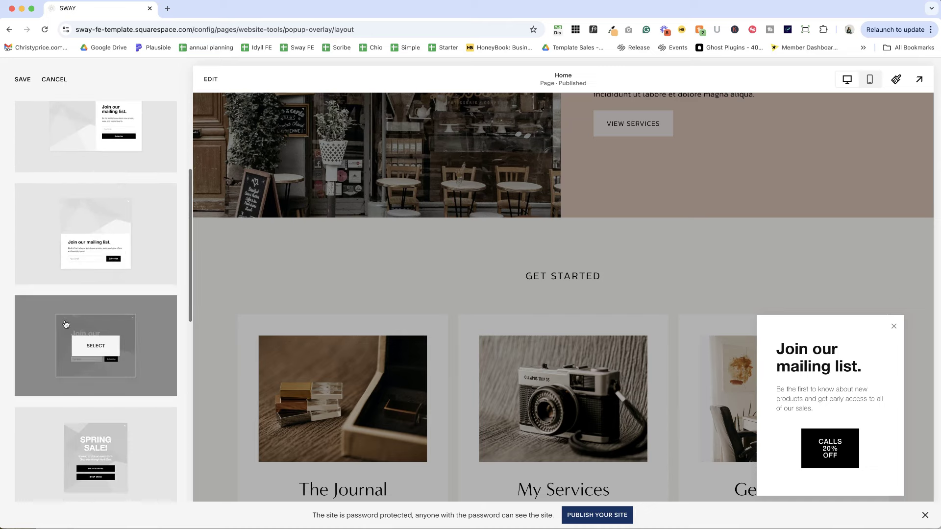
scroll(130, 330, down, 3)
scroll(130, 333, down, 3)
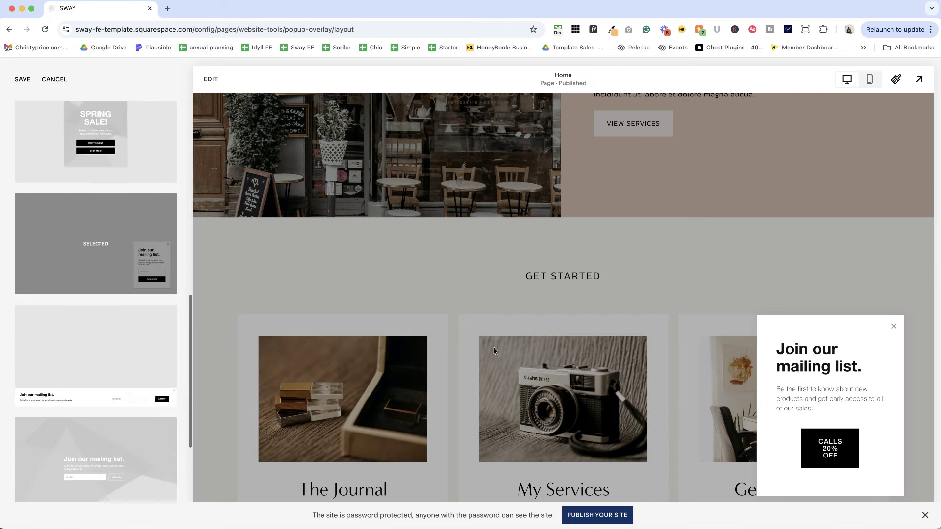
click(23, 79)
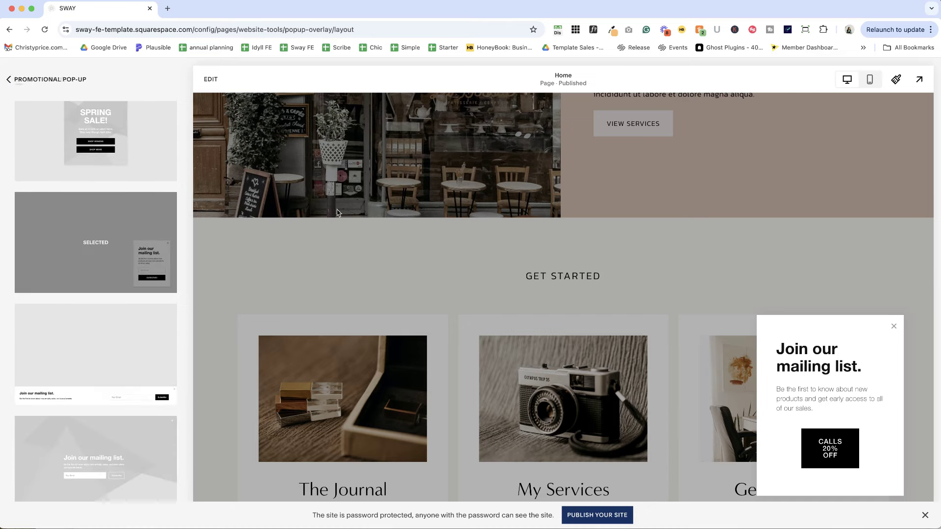
click(43, 78)
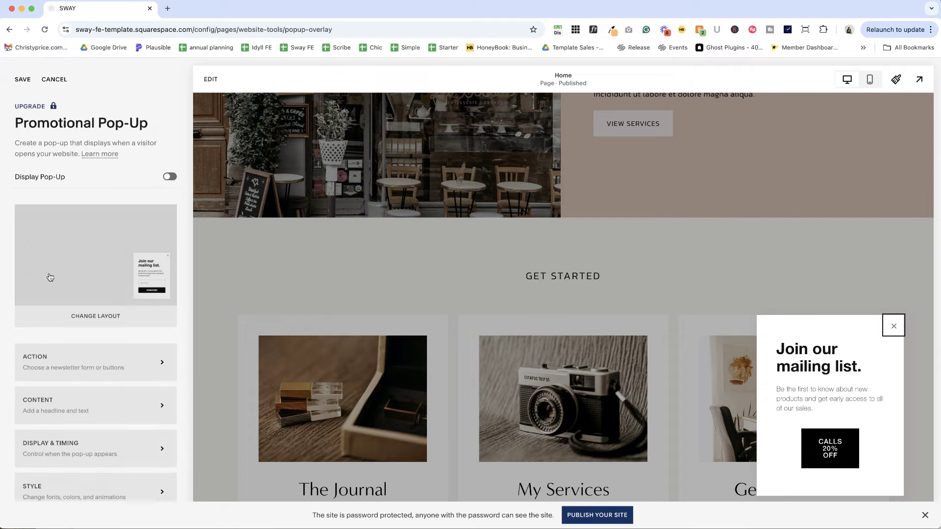
Stay on the Promotional Pop-Up settings and save the unsaved layout changes
click(115, 376)
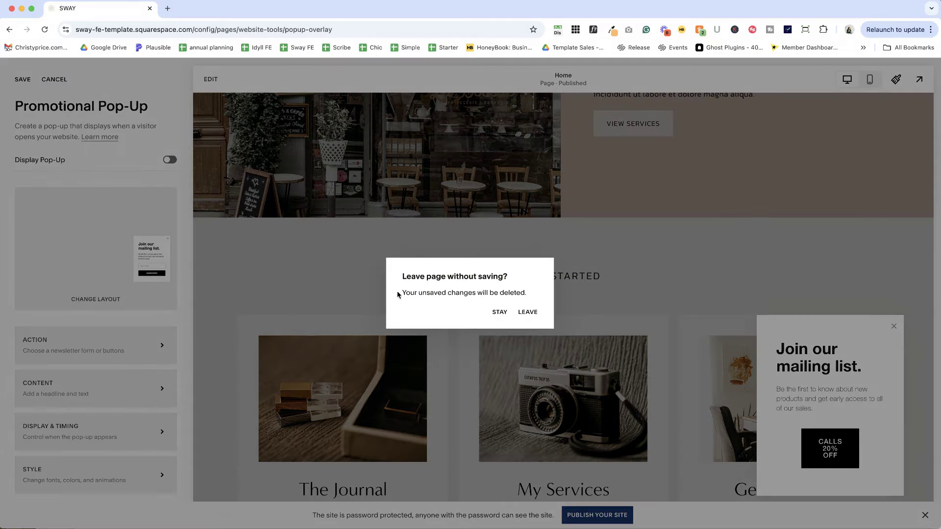
click(501, 315)
click(20, 82)
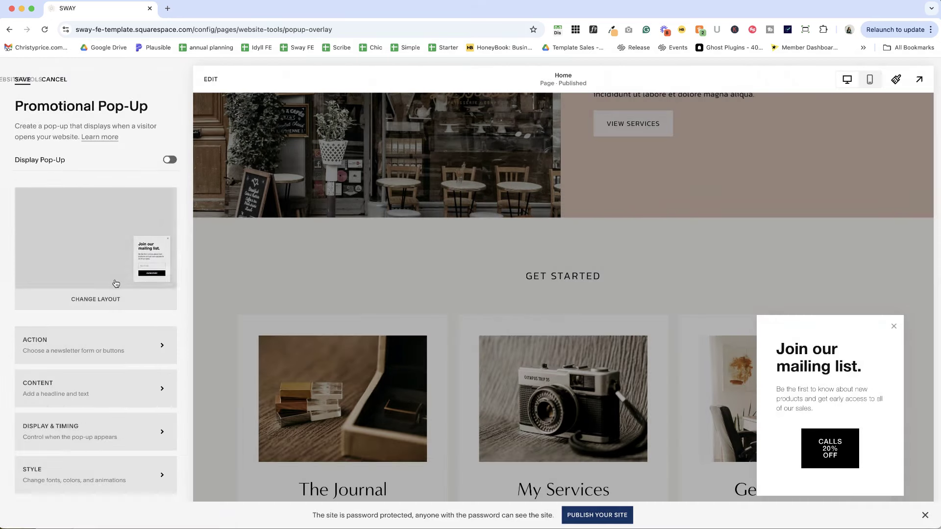
Replace the pop-up's headline with "Get 20% off all calls this month!"
click(117, 391)
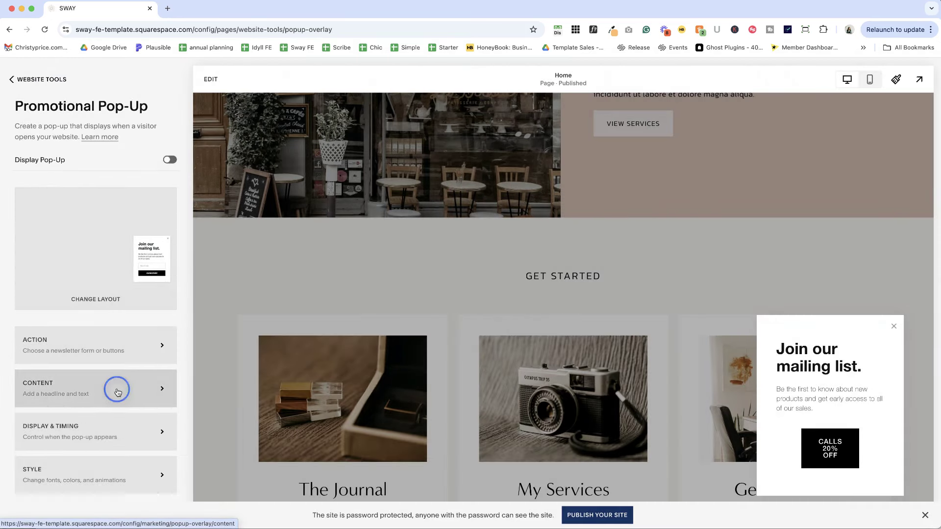
click(50, 190)
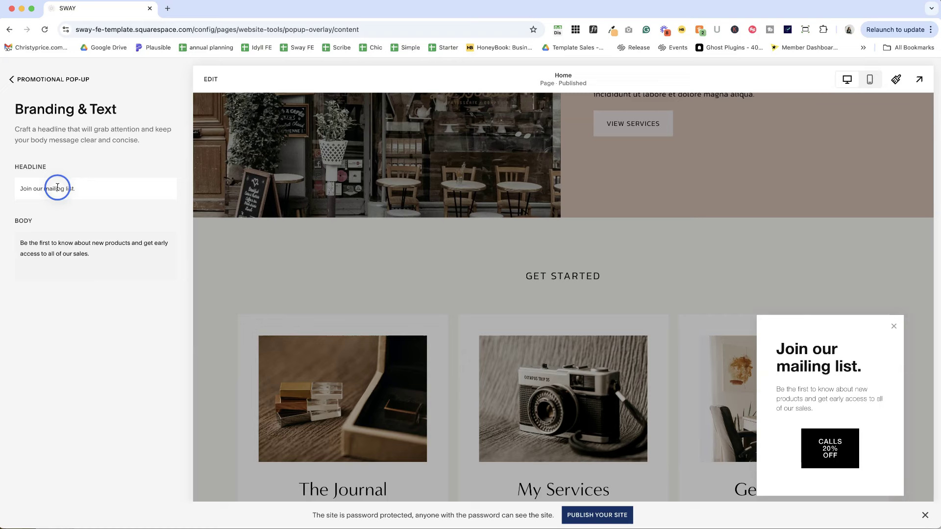
triple_click(57, 188)
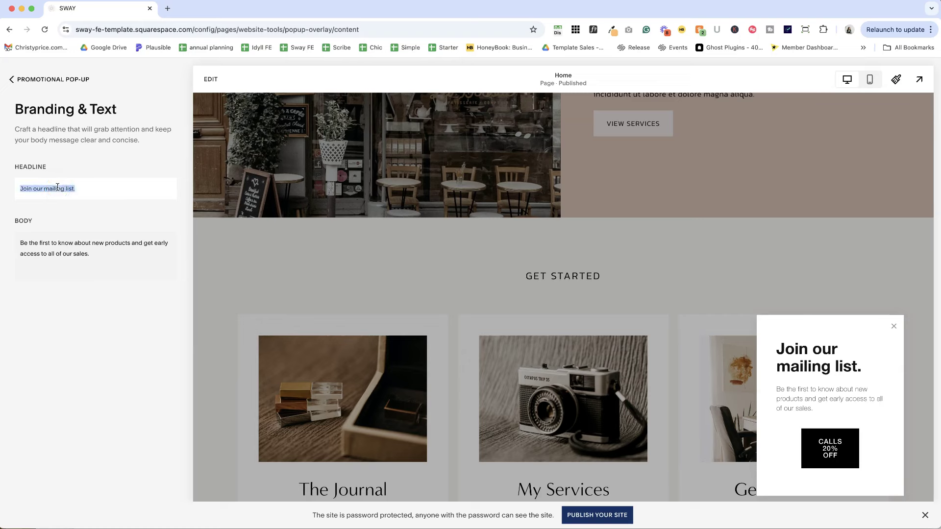
text(C)
key(BackSpace)
text(Get 2)
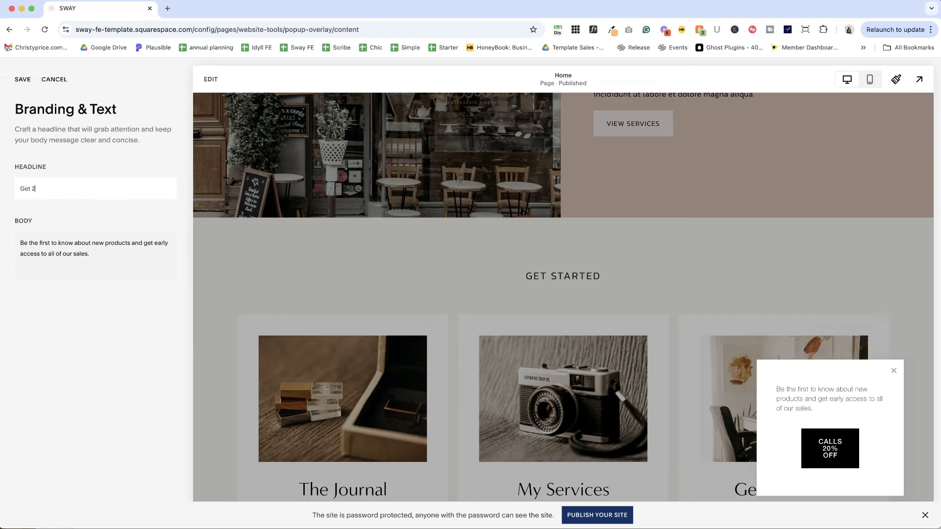
text(0% off)
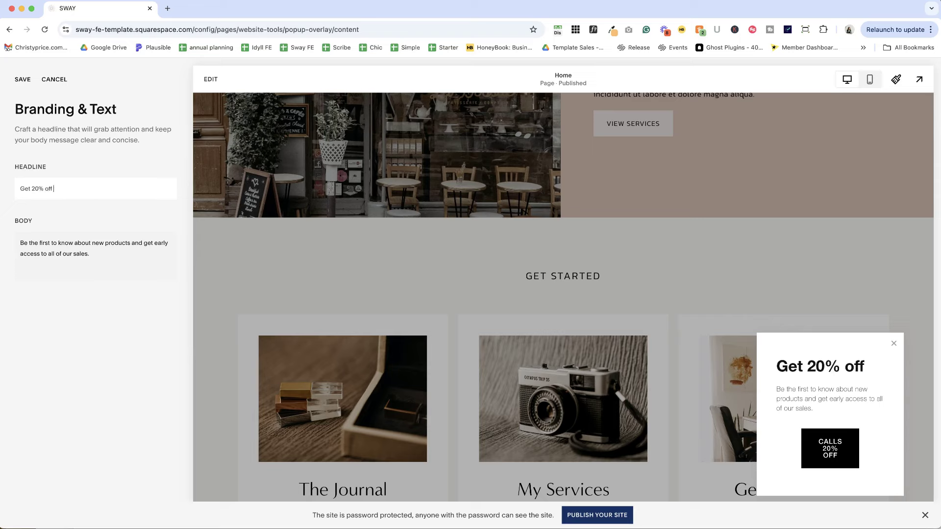
text( all calls tgs)
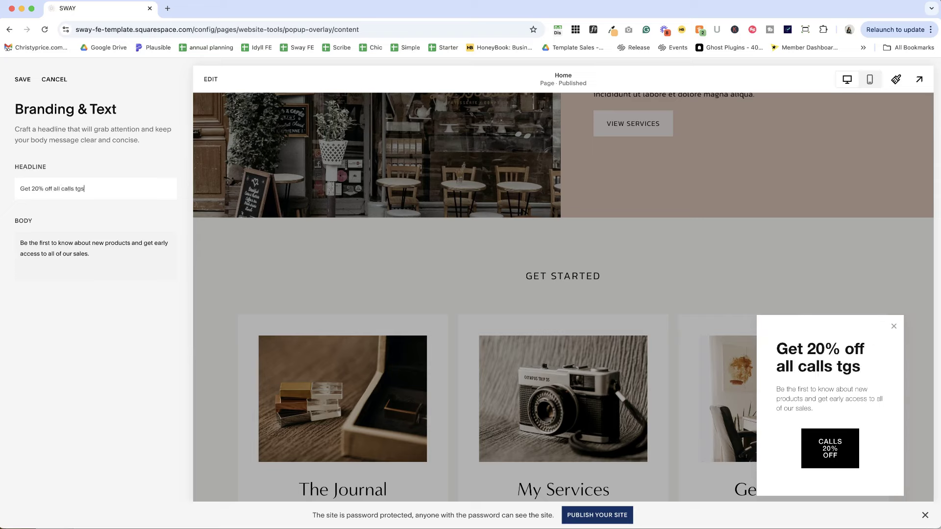
key(BackSpace)
key(BackSpace)
text(his month!)
Replace the body text with "Good through Sept 30, 2024", save it, and return to the Promotional Pop-Up settings
triple_click(46, 246)
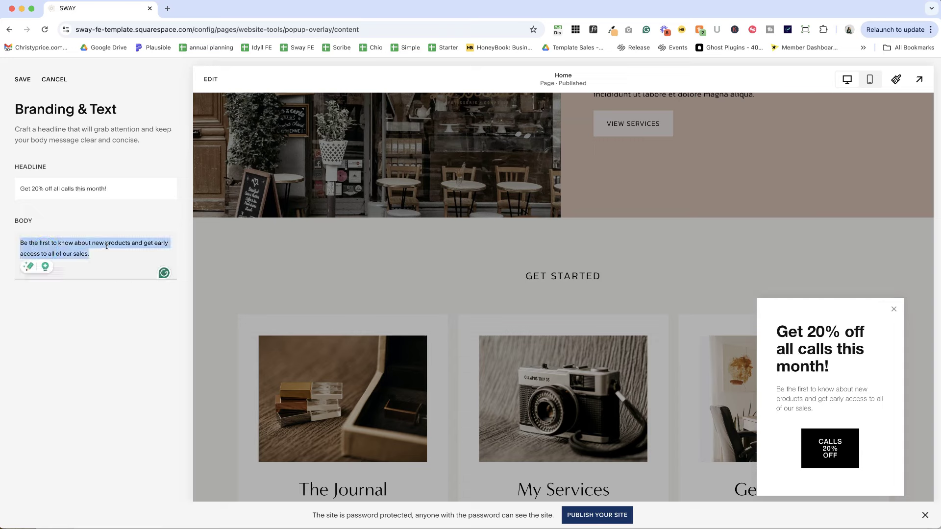
key(BackSpace)
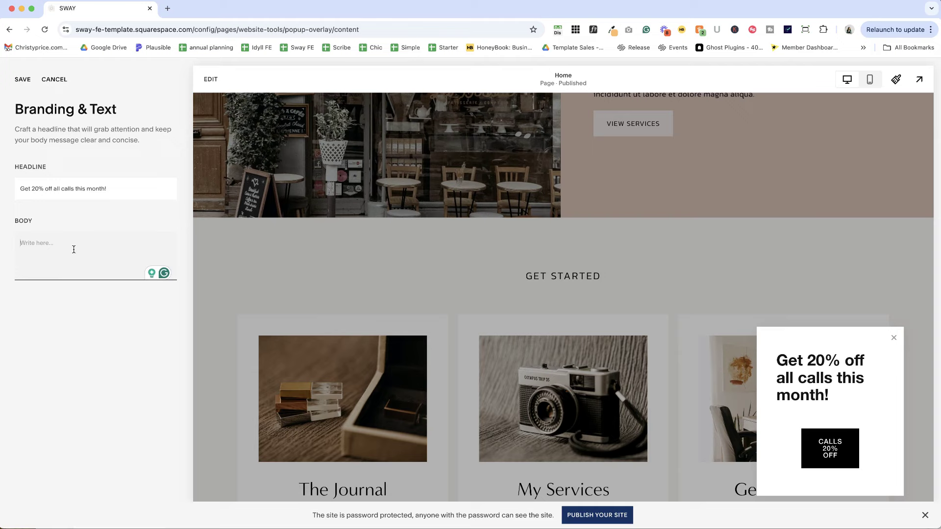
text(Good through Sept)
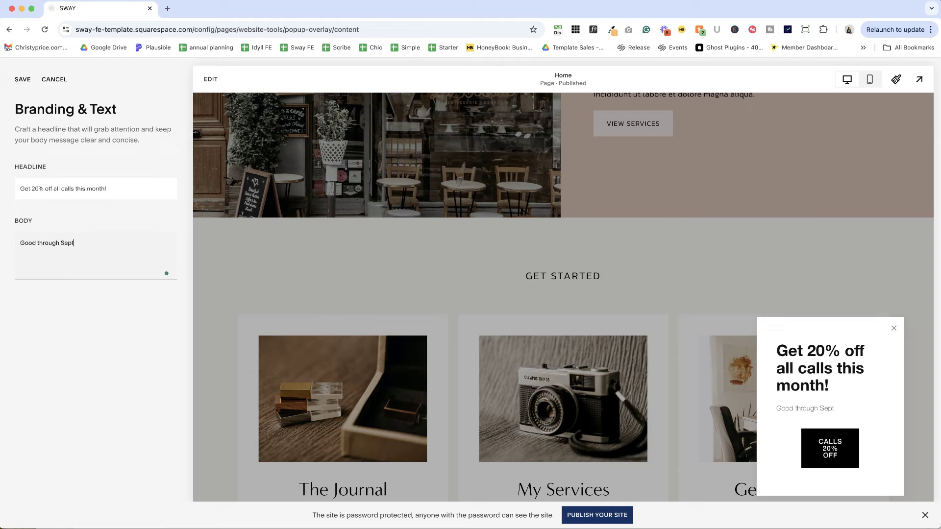
text( 30, 2024)
click(23, 80)
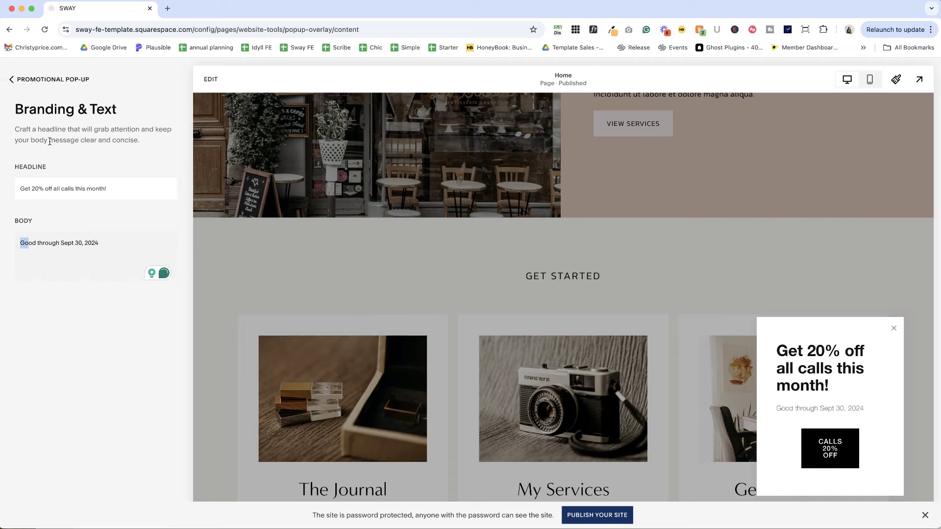
click(49, 79)
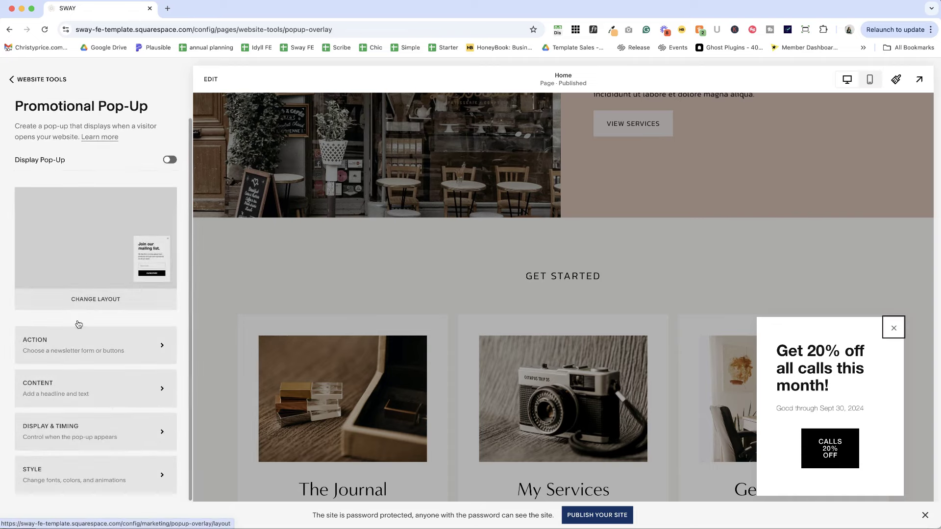
Set the pop-up's headline font to Minerva Modern in the style settings
click(93, 475)
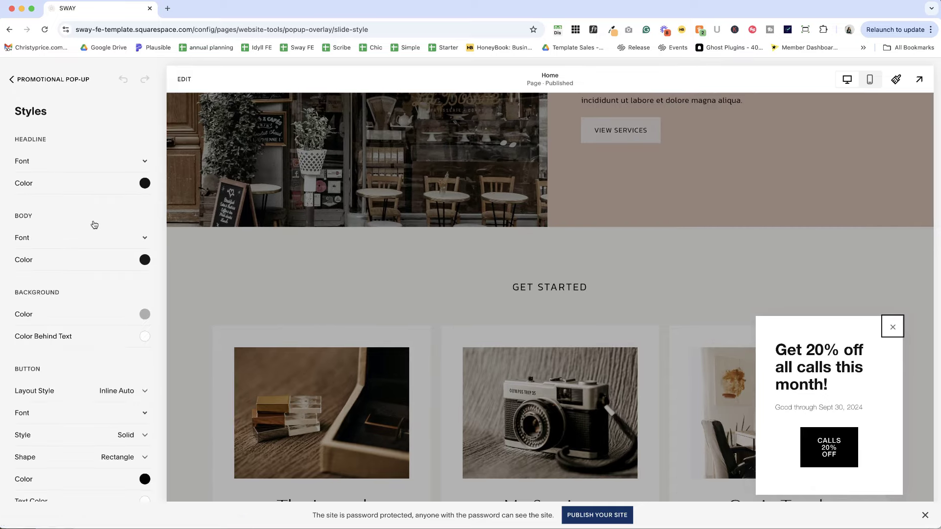
click(148, 162)
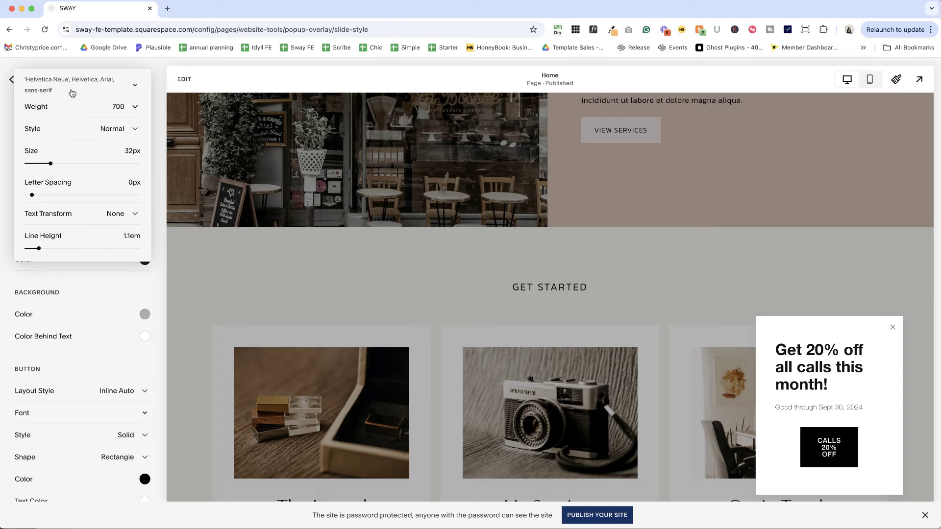
click(64, 79)
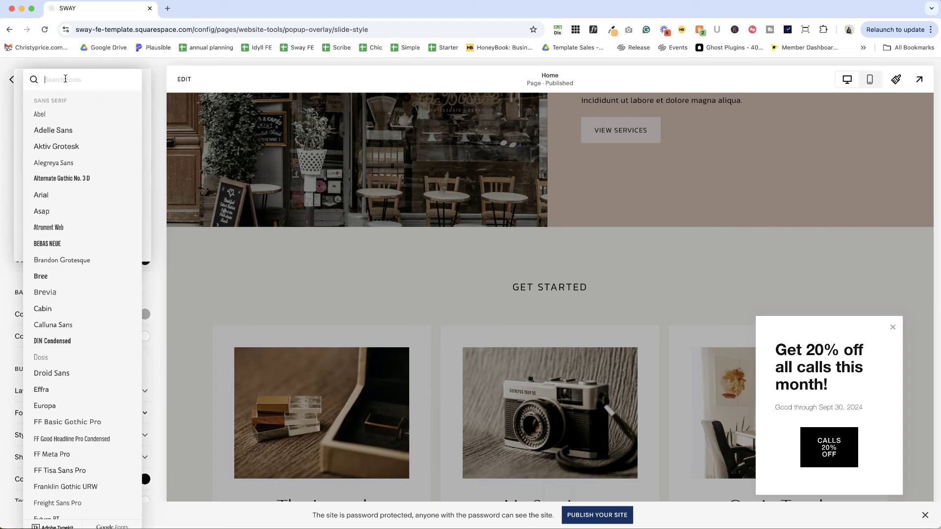
text(mine)
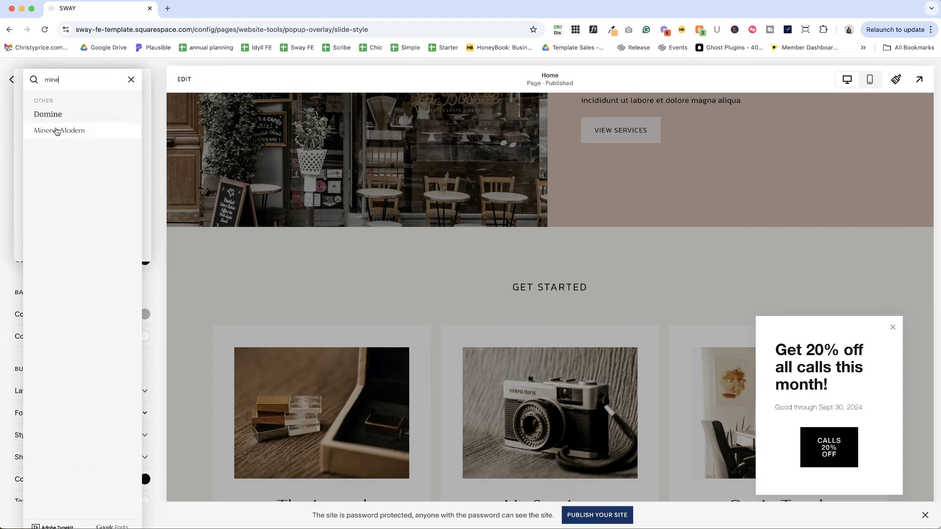
click(57, 130)
click(94, 65)
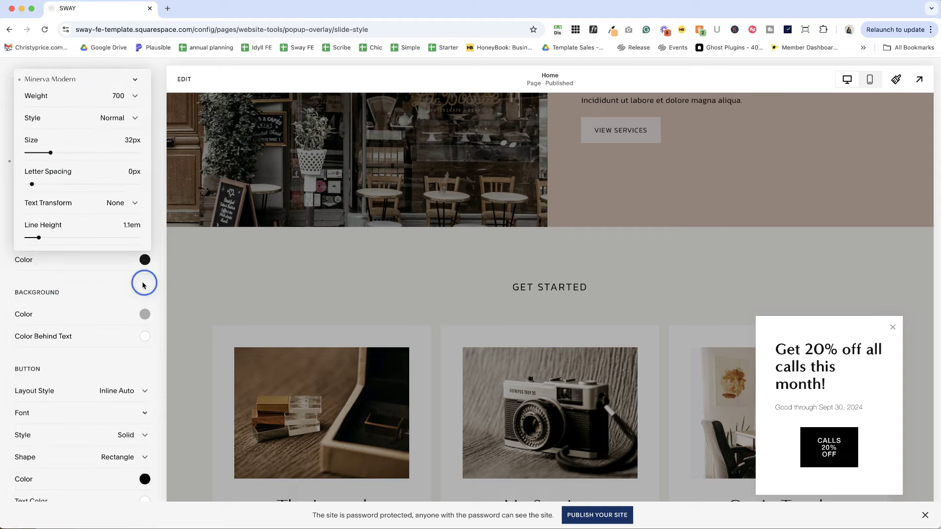
click(142, 279)
Set the pop-up's body font to Kanit, keeping the weight at 300
click(146, 238)
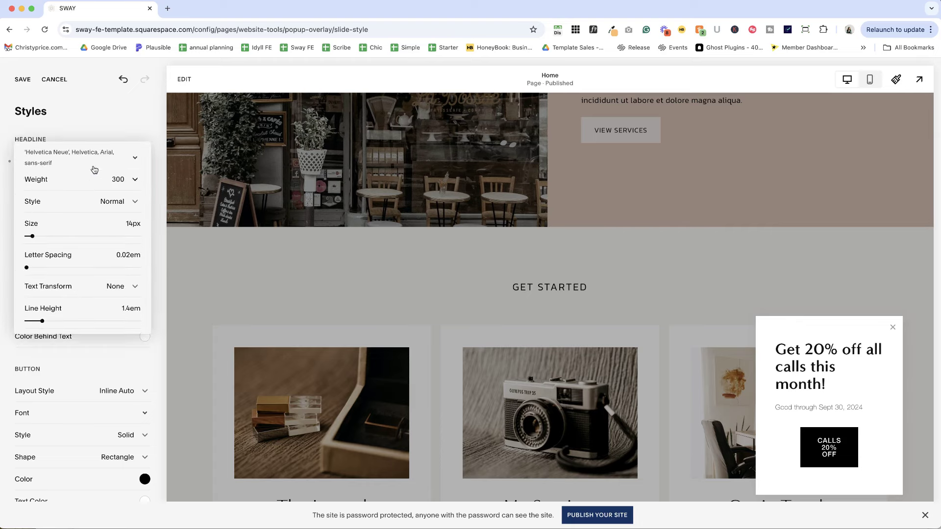
click(84, 153)
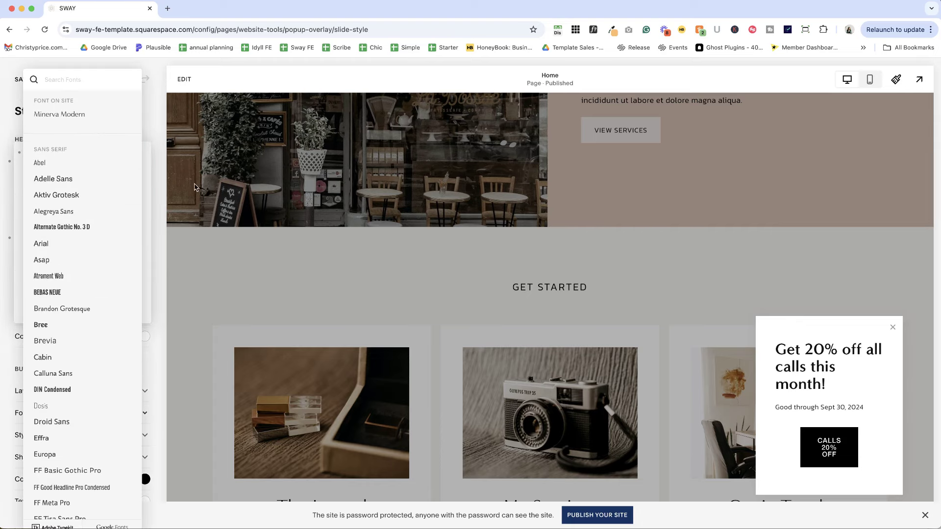
click(155, 137)
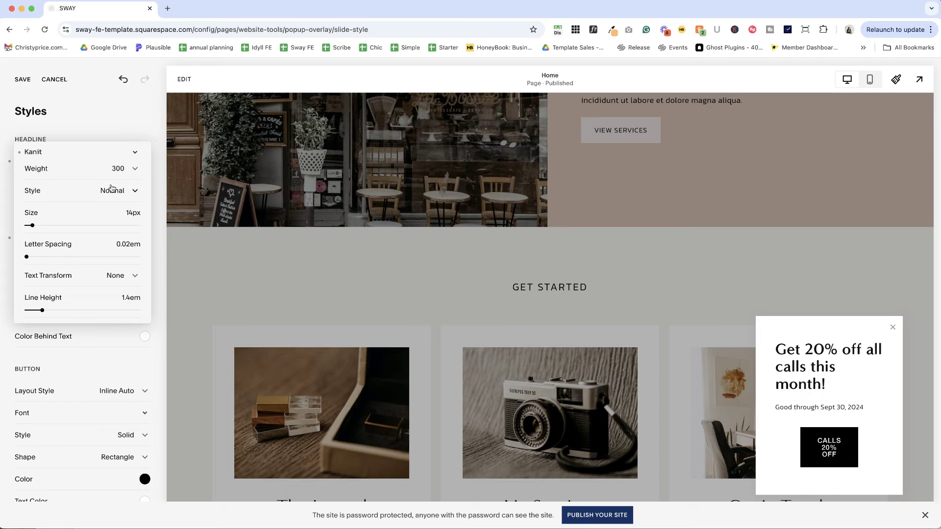
click(118, 170)
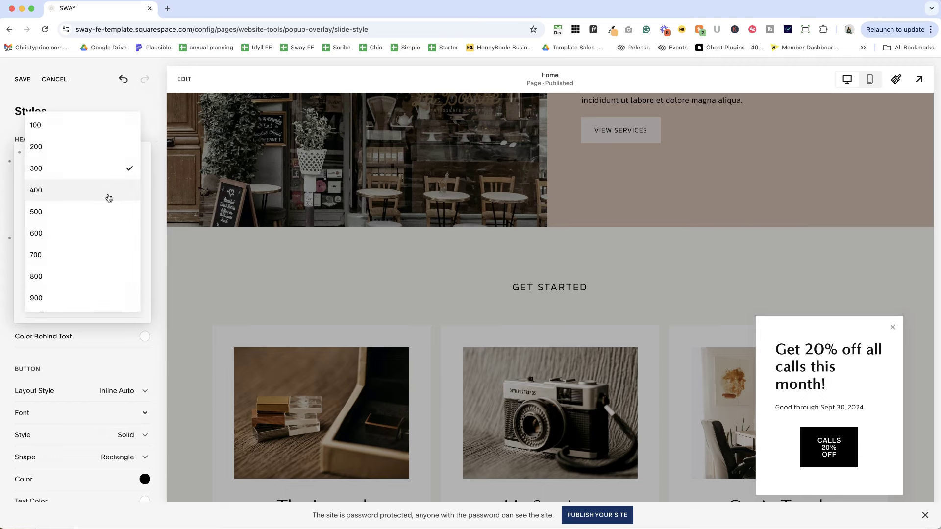
click(149, 120)
click(155, 244)
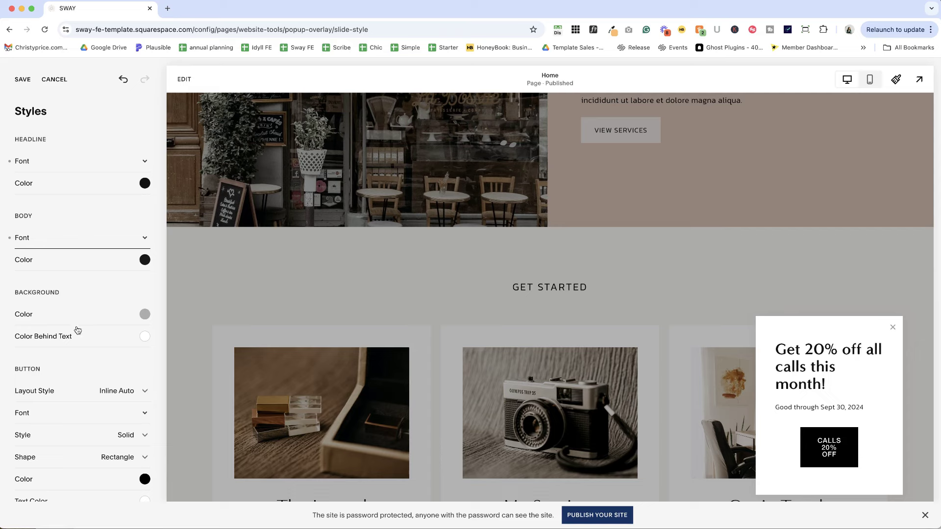
Set the pop-up button's layout style to Stacked and change its font from Helvetica Neue
scroll(130, 318, down, 3)
scroll(83, 297, down, 3)
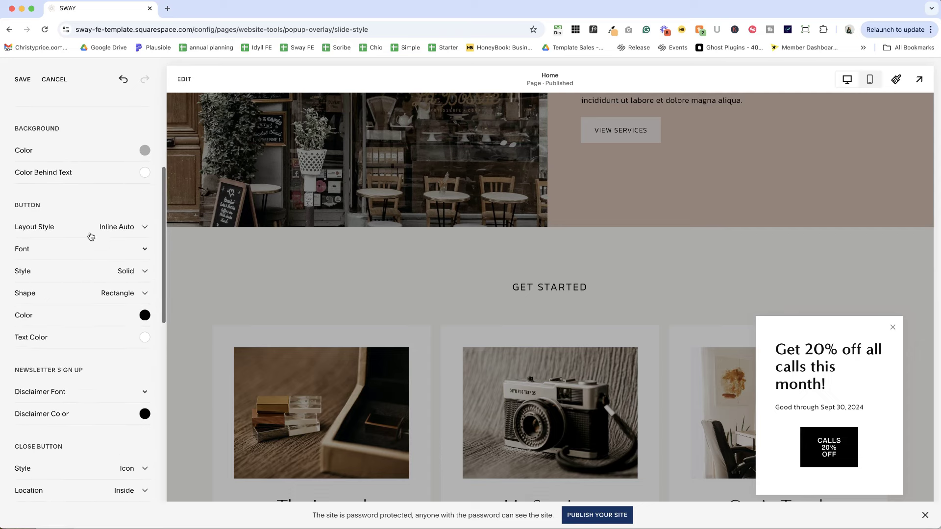
click(107, 227)
click(100, 208)
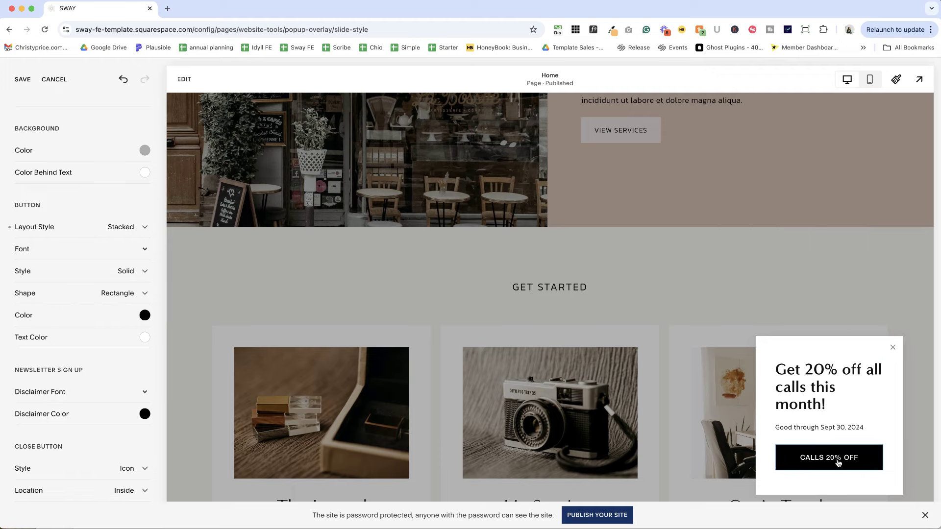
click(142, 248)
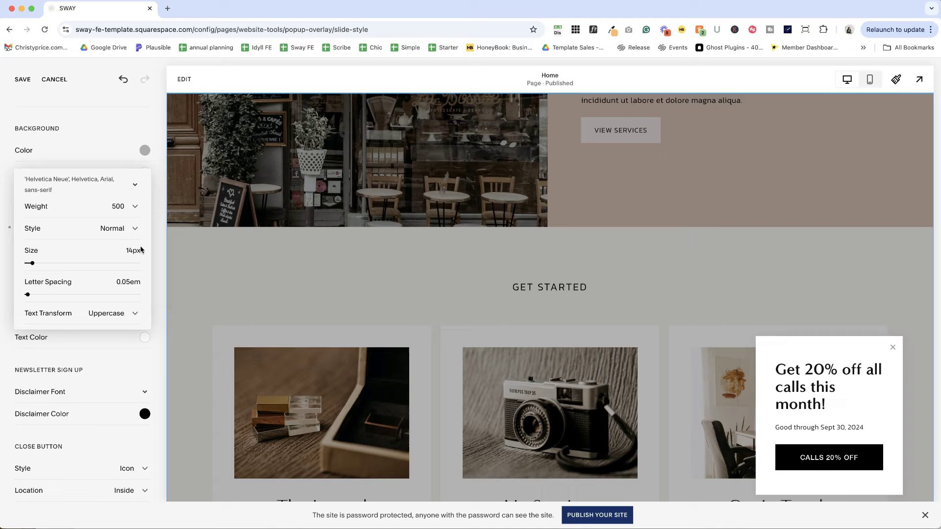
click(72, 191)
click(143, 315)
Change the pop-up button's color to a medium blue
click(145, 316)
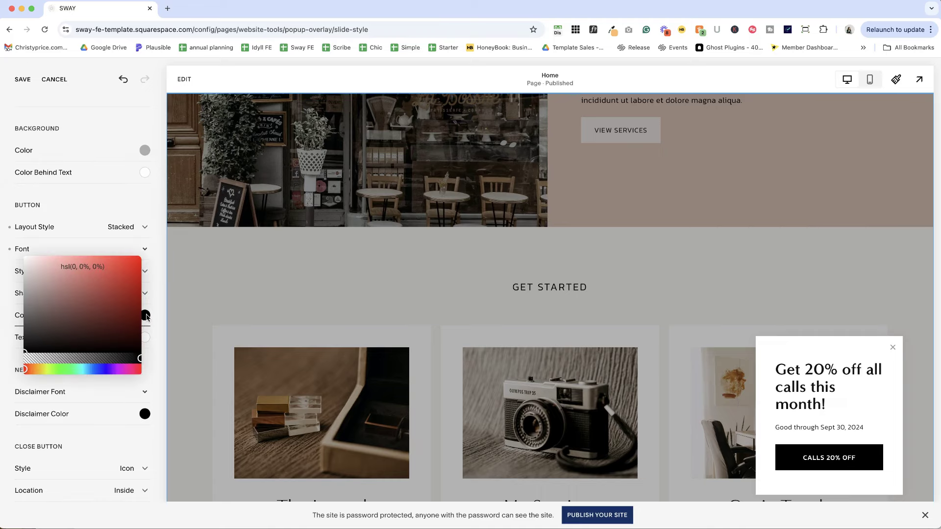
click(81, 265)
triple_click(82, 264)
text(#)
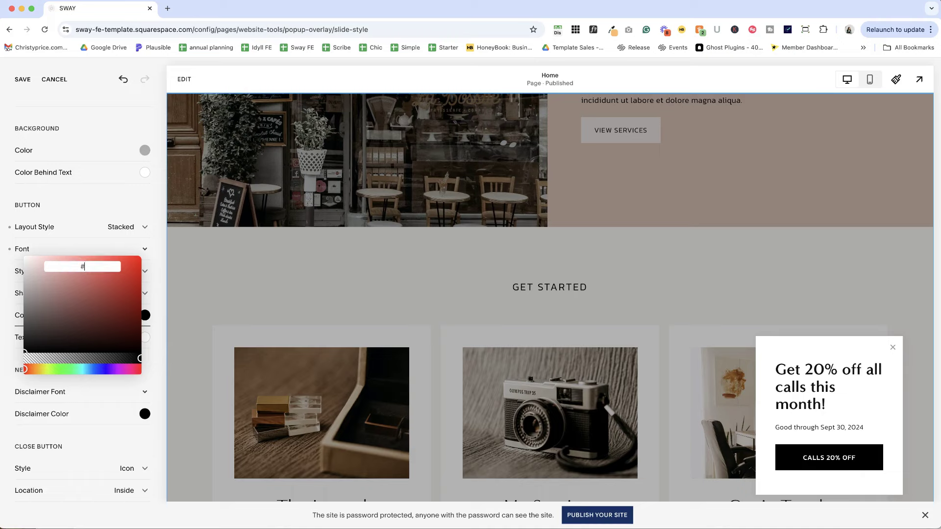
mouse_move(25, 348)
mouse_down()
mouse_move(145, 296)
mouse_move(128, 281)
mouse_up()
mouse_move(139, 361)
mouse_down()
mouse_move(67, 358)
mouse_move(143, 358)
mouse_up()
drag(26, 369, 84, 369)
Try the Text style for the pop-up's close button and switch it back to Icon
scroll(82, 260, down, 5)
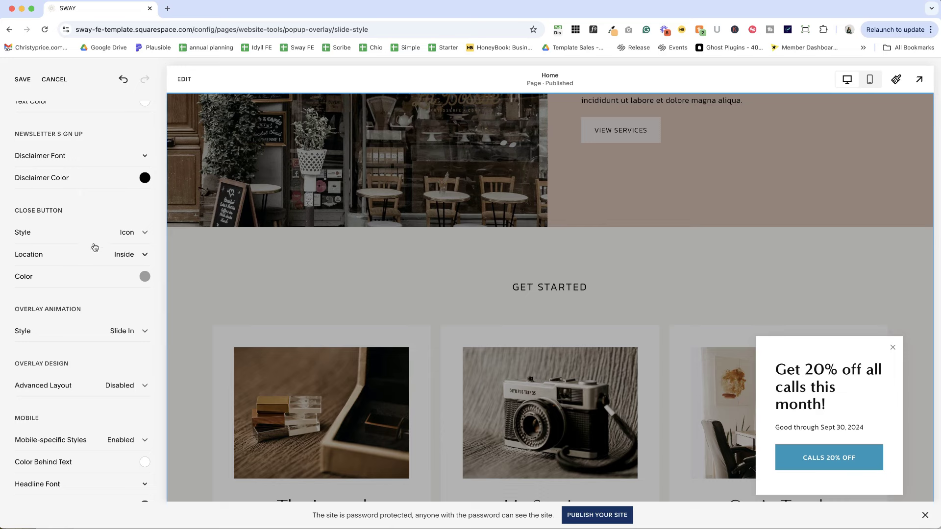
click(131, 234)
click(120, 253)
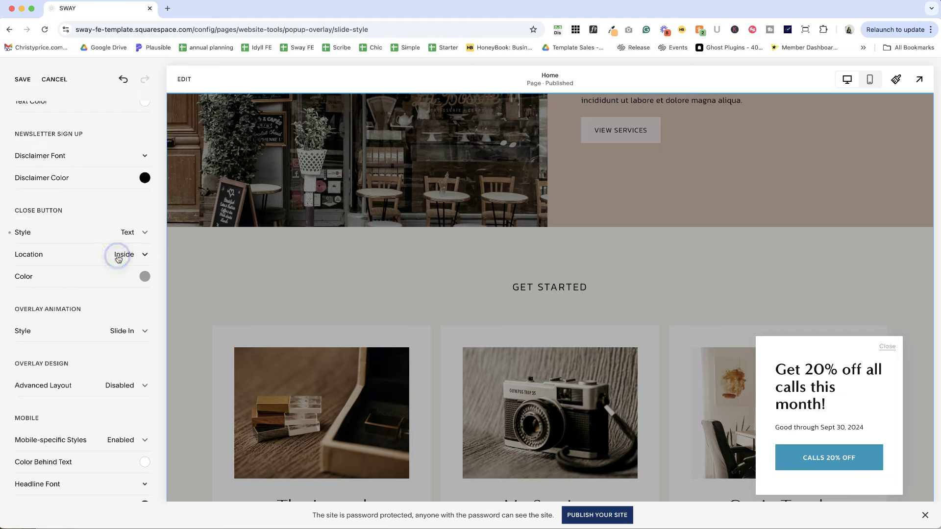
click(131, 233)
click(120, 210)
Enable the Advanced Layout option in the pop-up's overlay design
scroll(120, 210, down, 4)
click(119, 205)
click(109, 186)
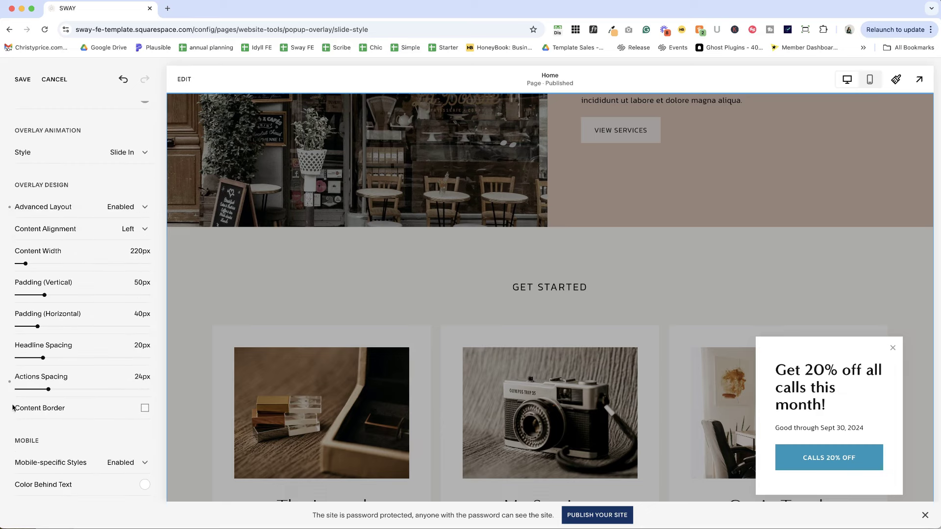
Try a content border around the pop-up card and turn it off again
click(145, 409)
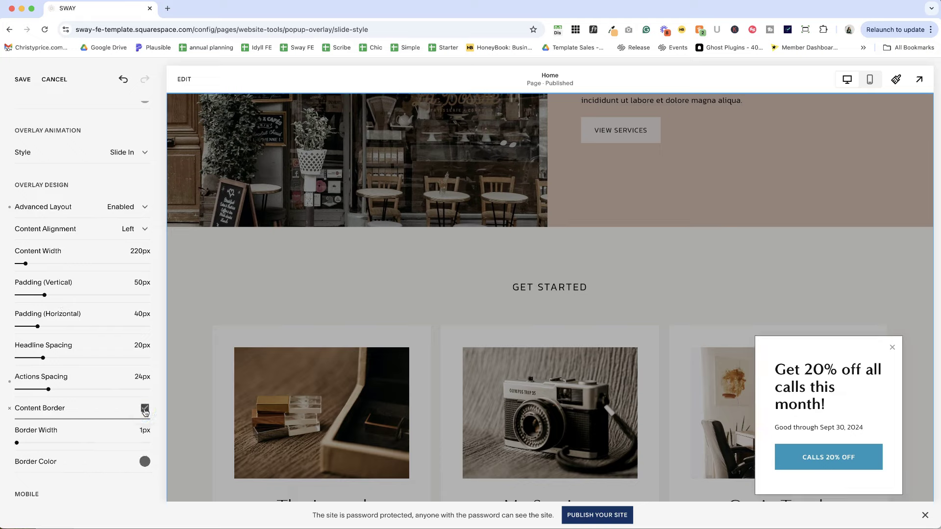
click(145, 408)
scroll(93, 387, down, 5)
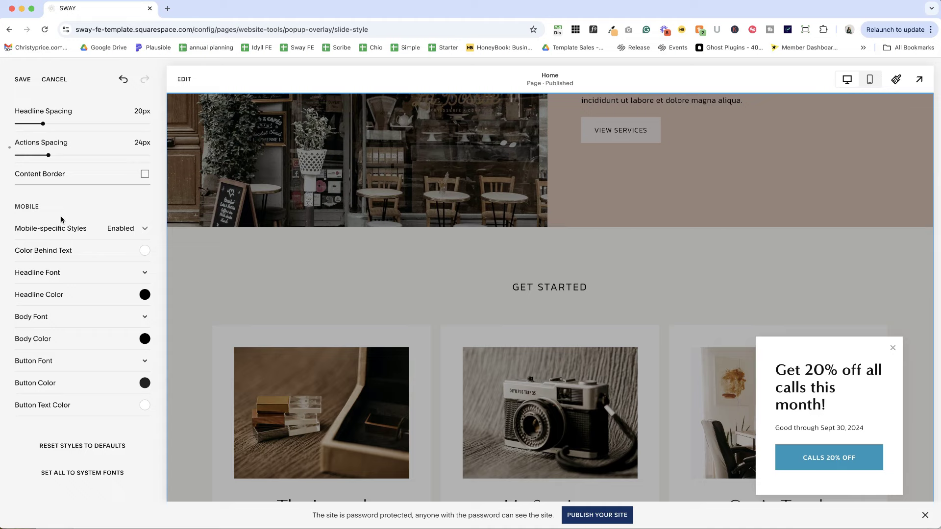
scroll(68, 219, up, 15)
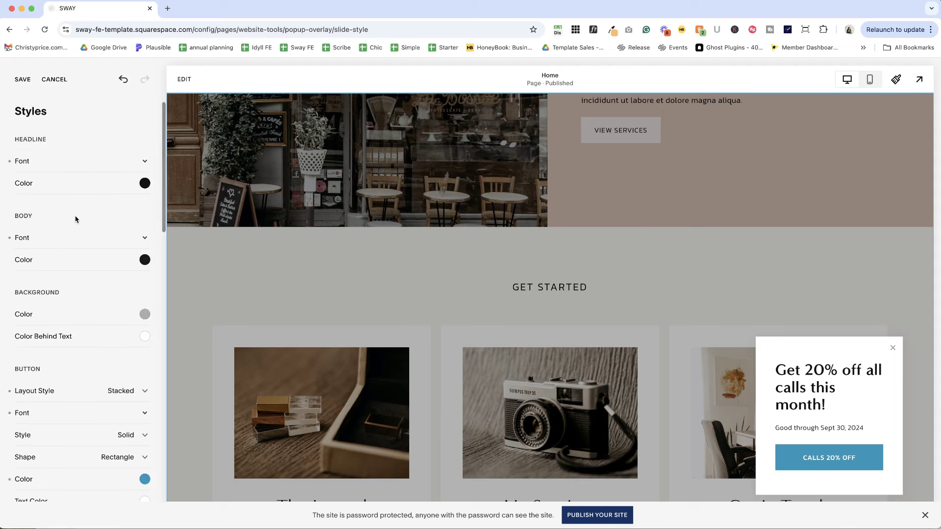
scroll(90, 420, down, 1)
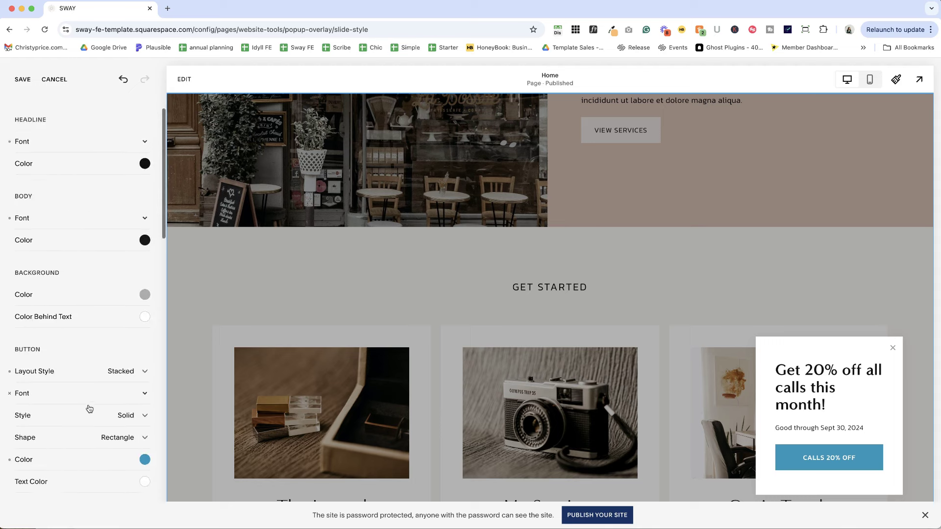
Save the pop-up's style changes and return to the Promotional Pop-Up overview
scroll(89, 409, down, 10)
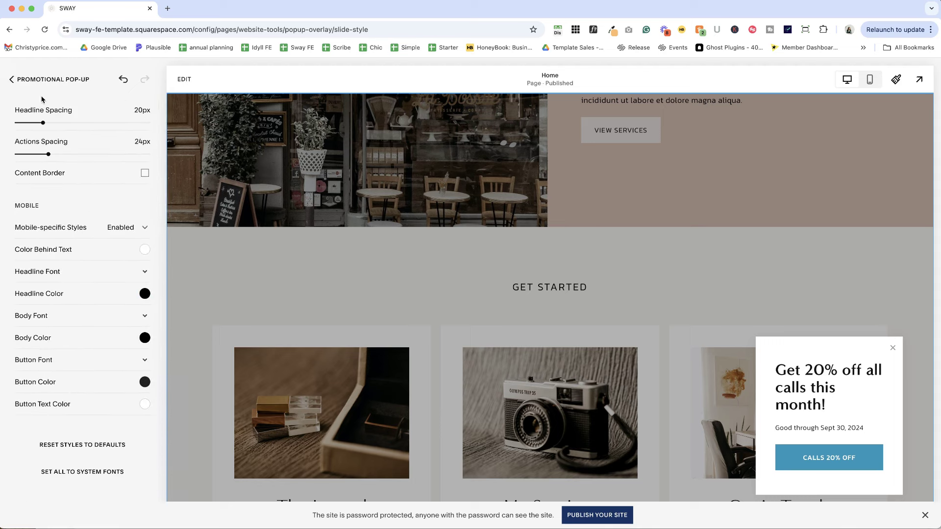
click(41, 97)
click(44, 77)
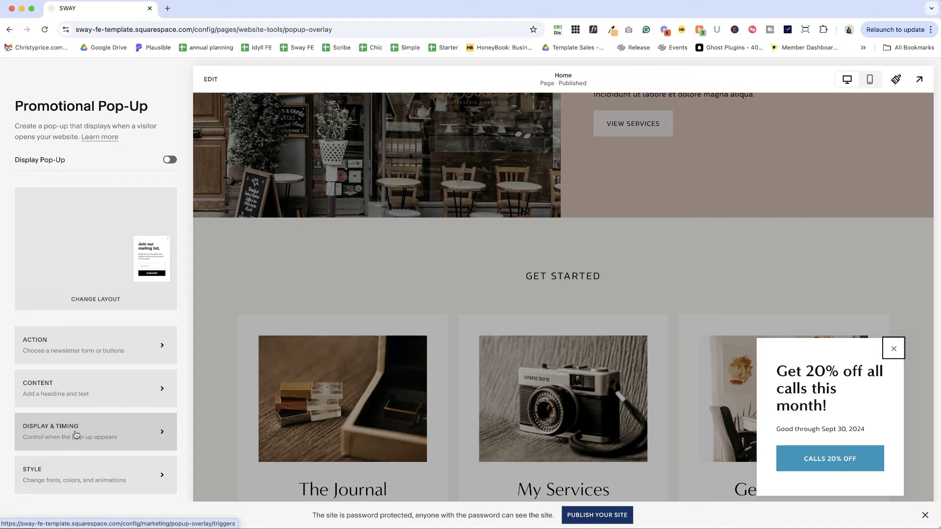
In the Display & Timing settings, limit the pop-up to Only Certain Pages and select the About and Home pages
click(76, 435)
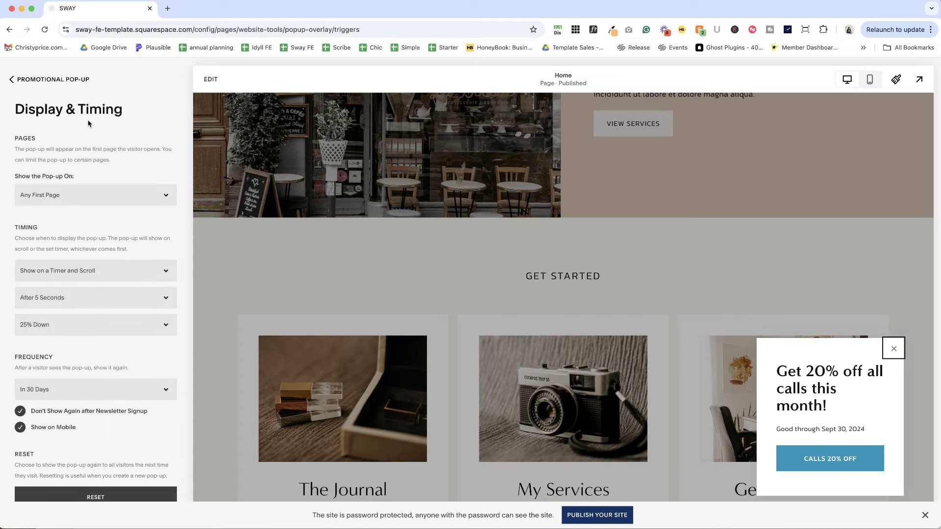
click(87, 201)
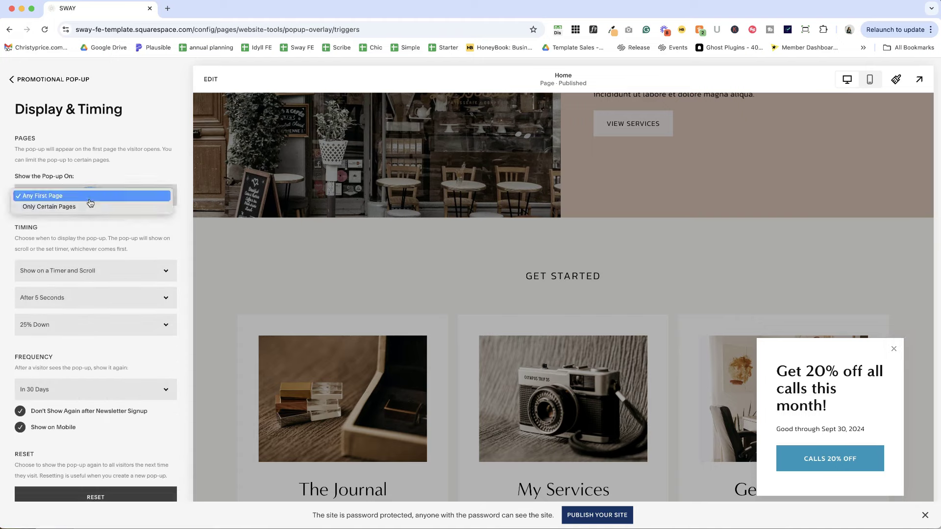
click(113, 206)
click(151, 217)
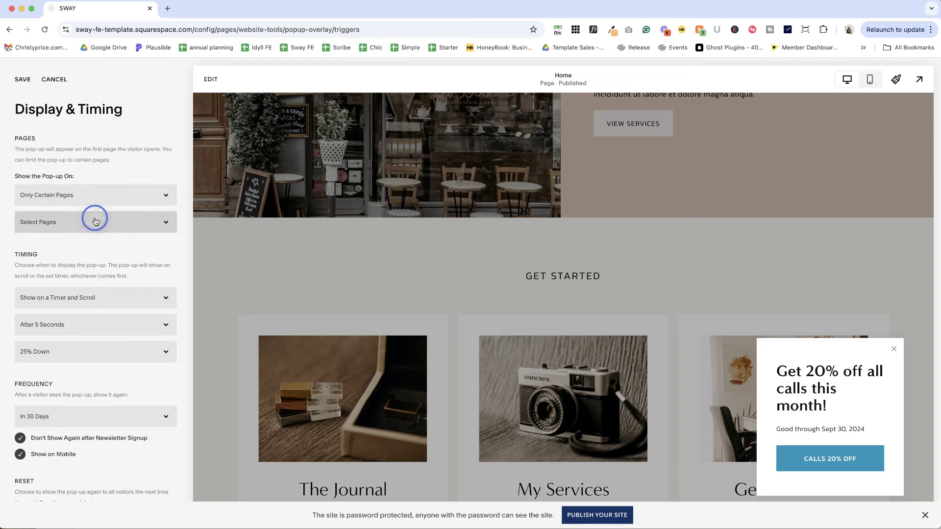
click(53, 308)
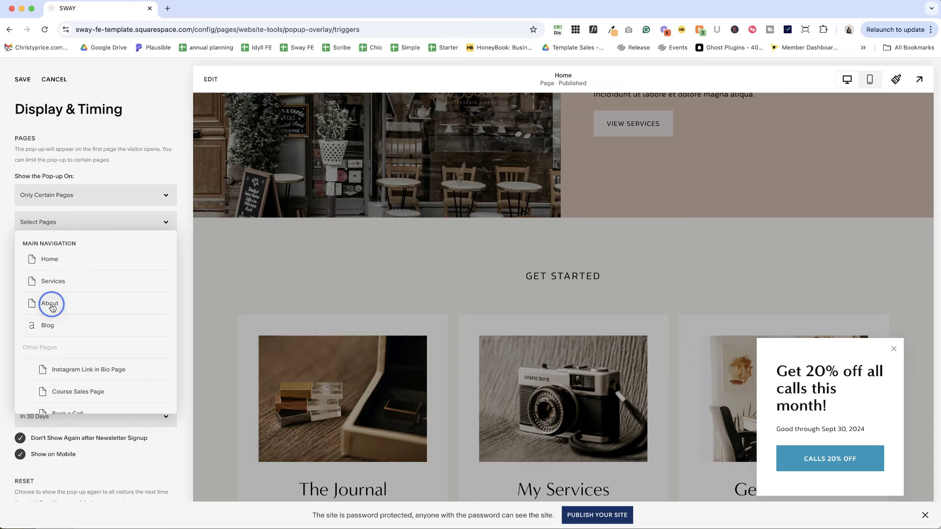
click(184, 253)
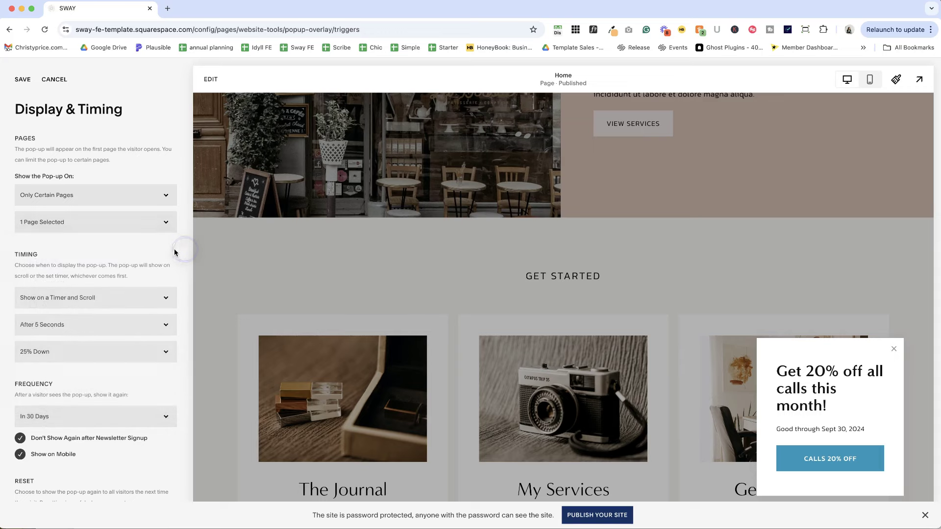
click(124, 220)
click(98, 263)
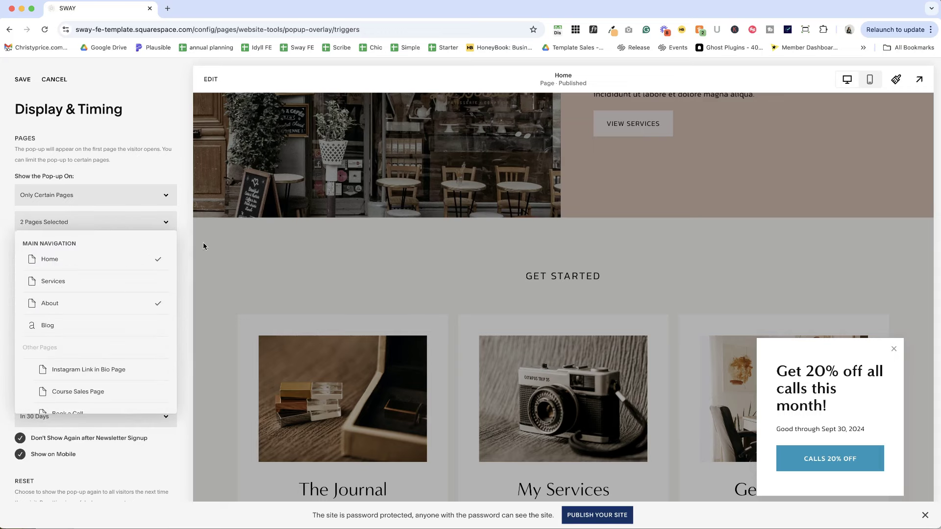
Remove About from the pop-up's pages, try the Blog page, and leave Home as the only selected page
click(157, 300)
click(117, 325)
click(139, 327)
scroll(73, 300, down, 5)
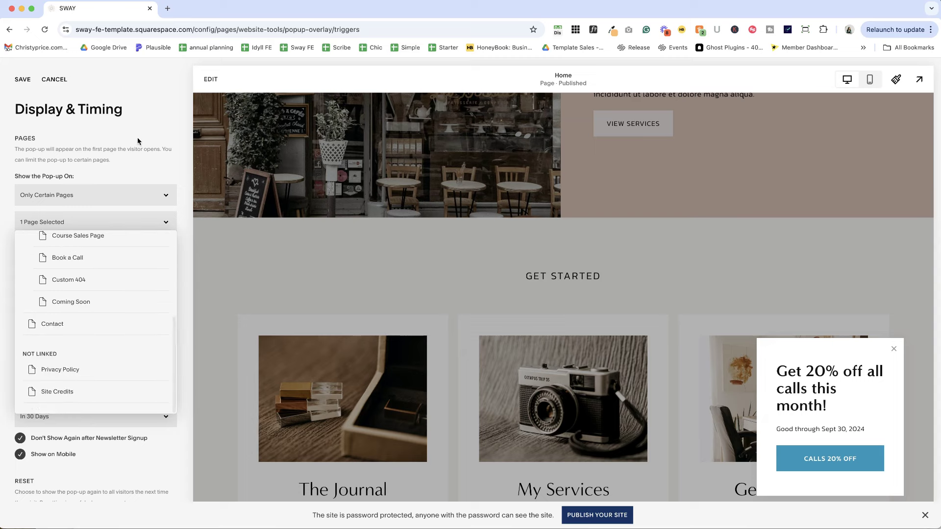
scroll(104, 275, up, 5)
click(92, 259)
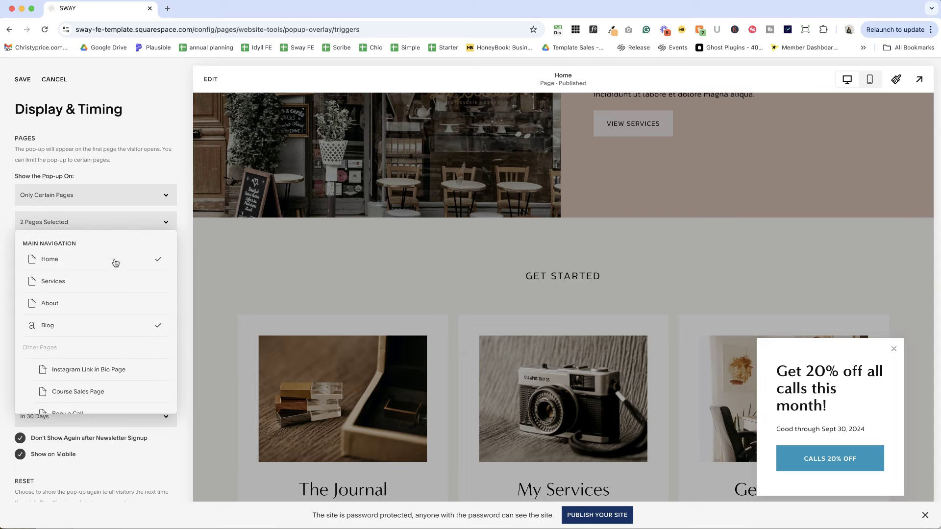
click(130, 326)
click(146, 155)
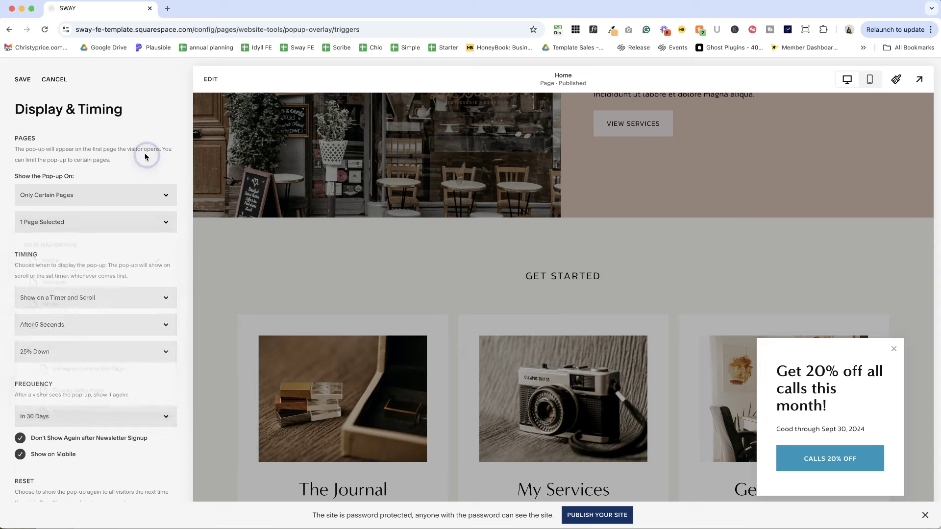
Examine the available choices for the pop-up's timing trigger, delay, scroll depth and repeat frequency
click(72, 302)
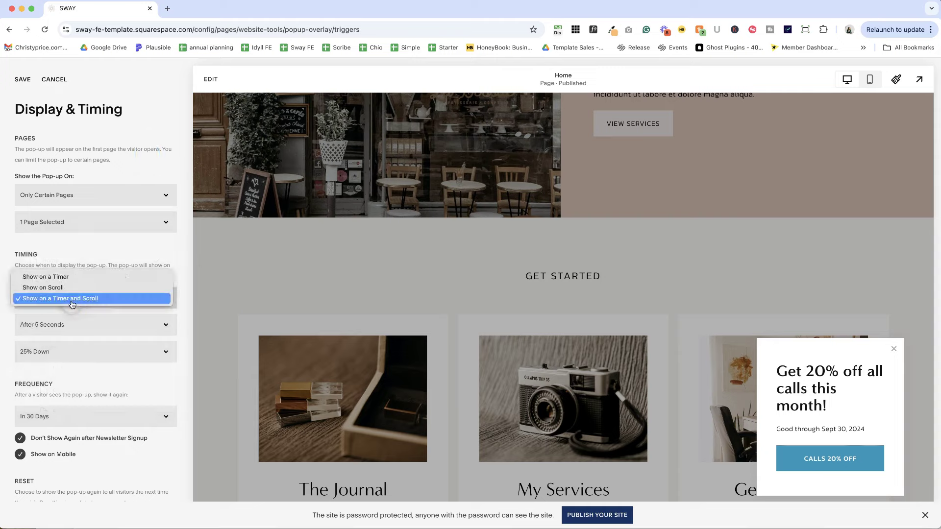
click(58, 298)
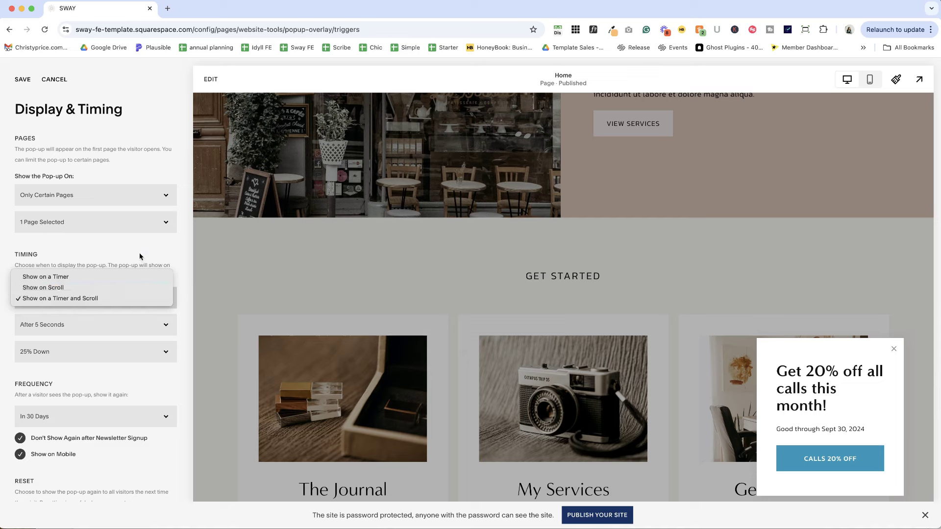
click(59, 352)
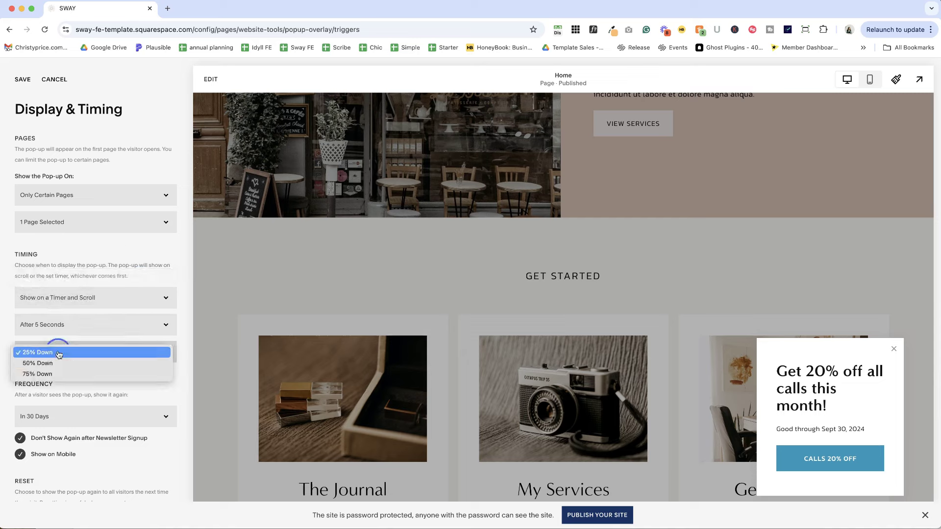
click(9, 375)
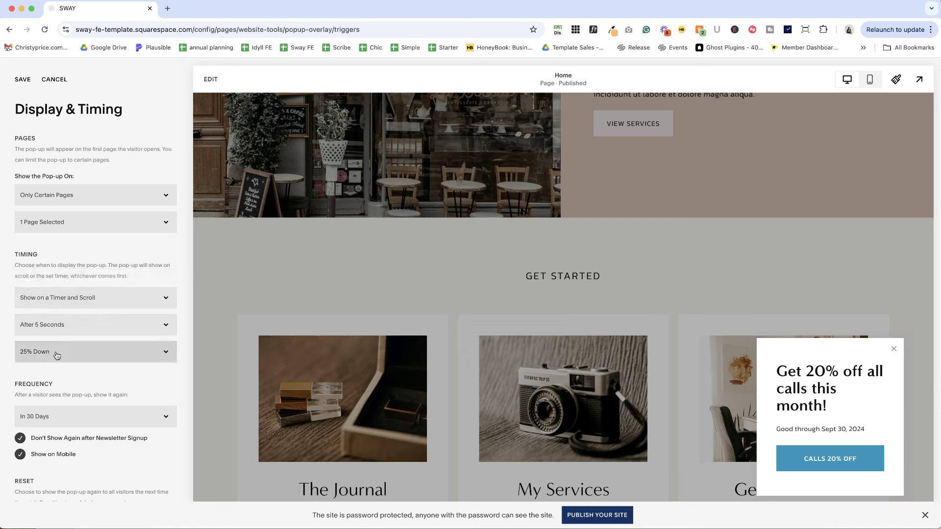
scroll(68, 348, down, 1)
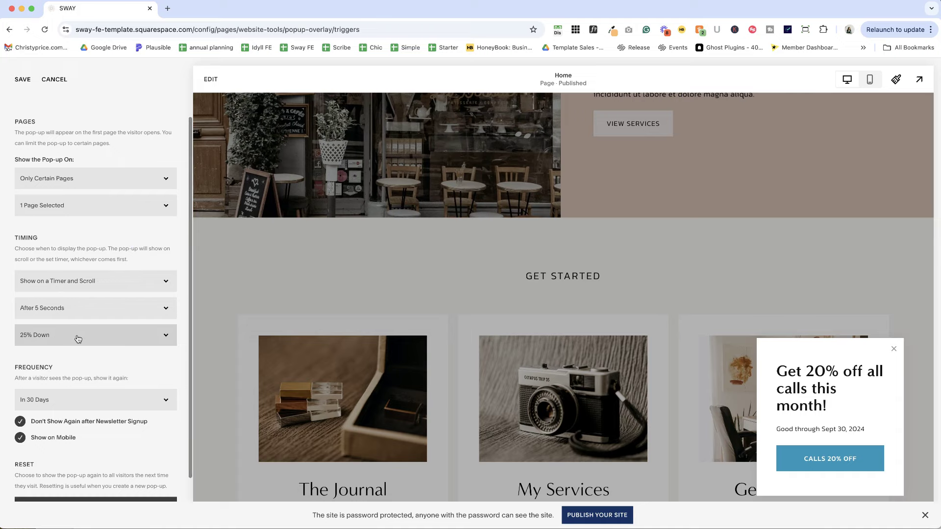
click(95, 317)
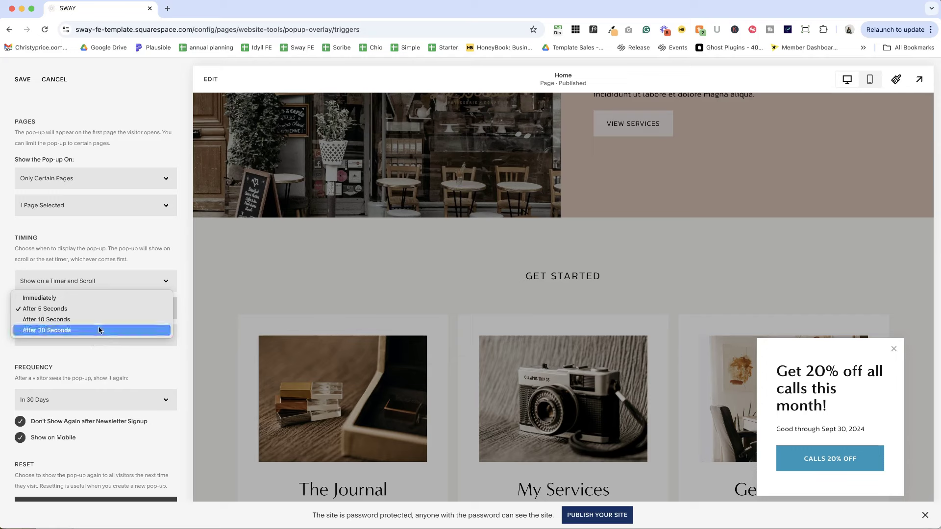
click(108, 361)
click(96, 337)
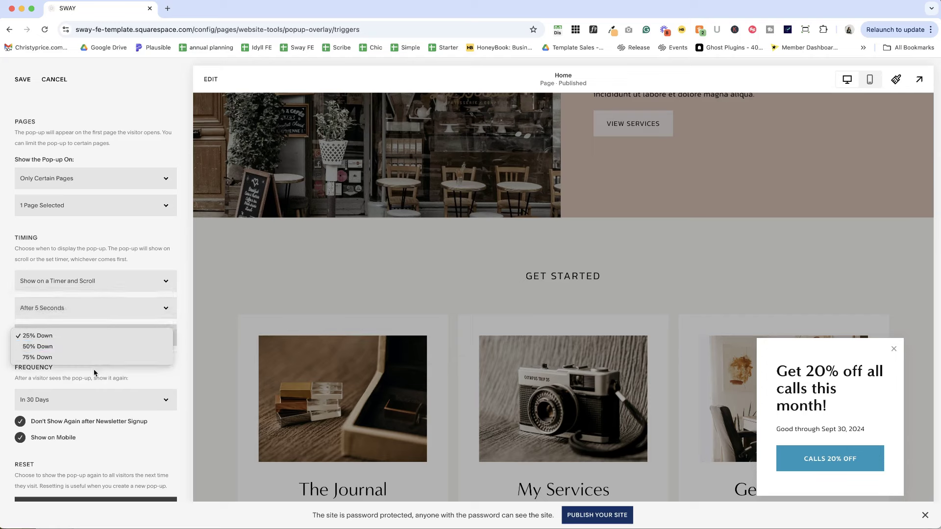
click(172, 375)
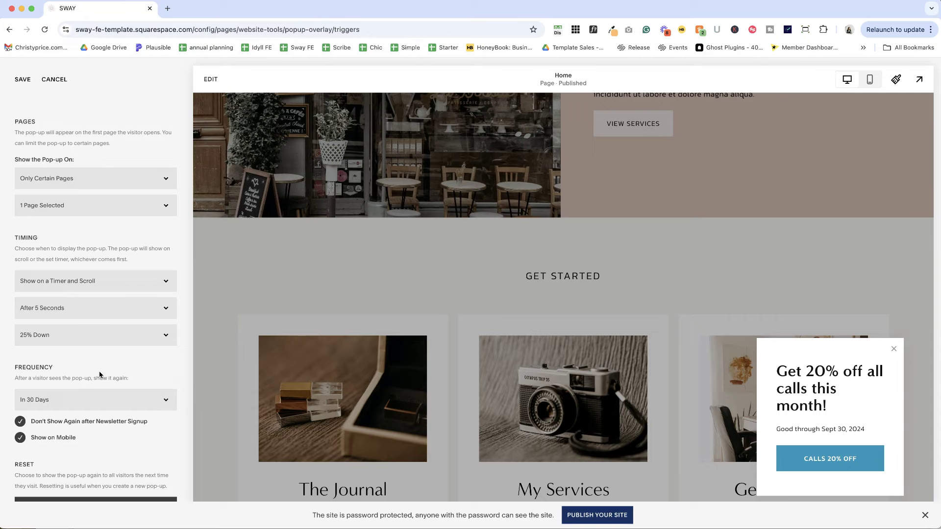
scroll(44, 376, down, 1)
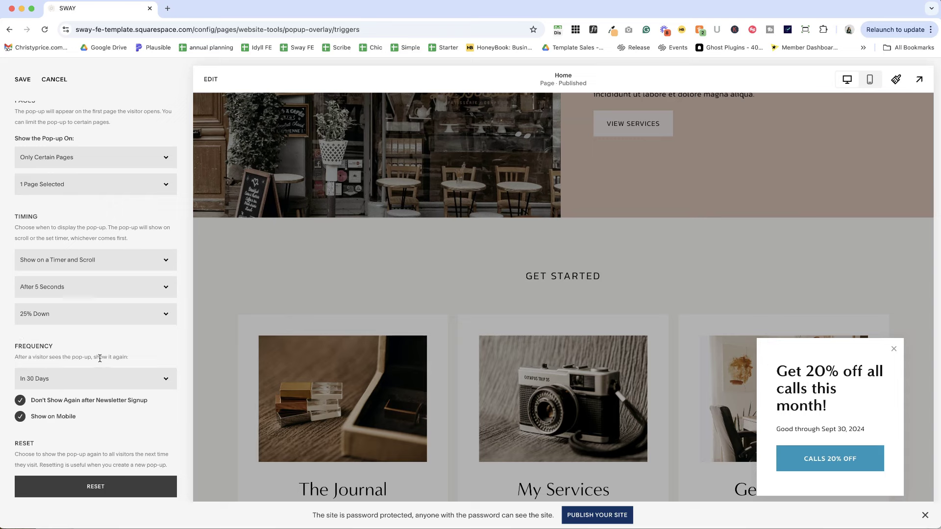
click(59, 378)
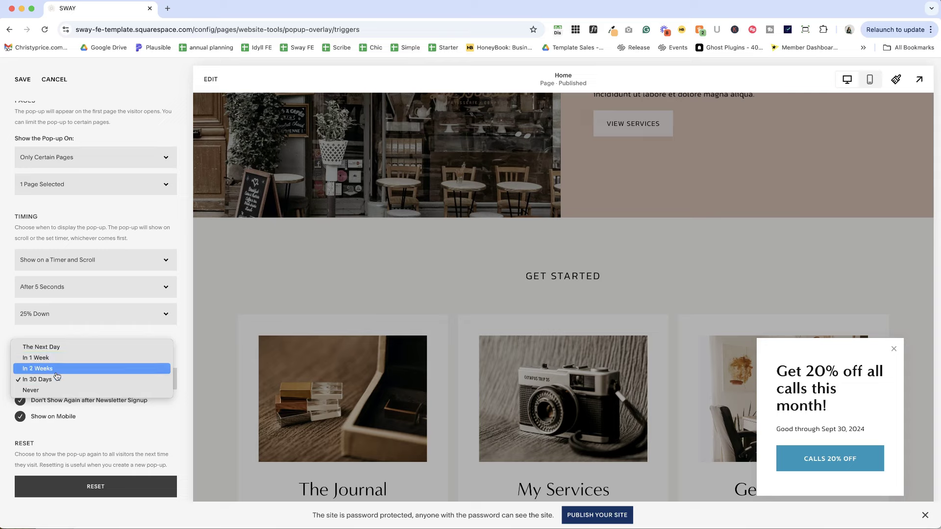
click(118, 422)
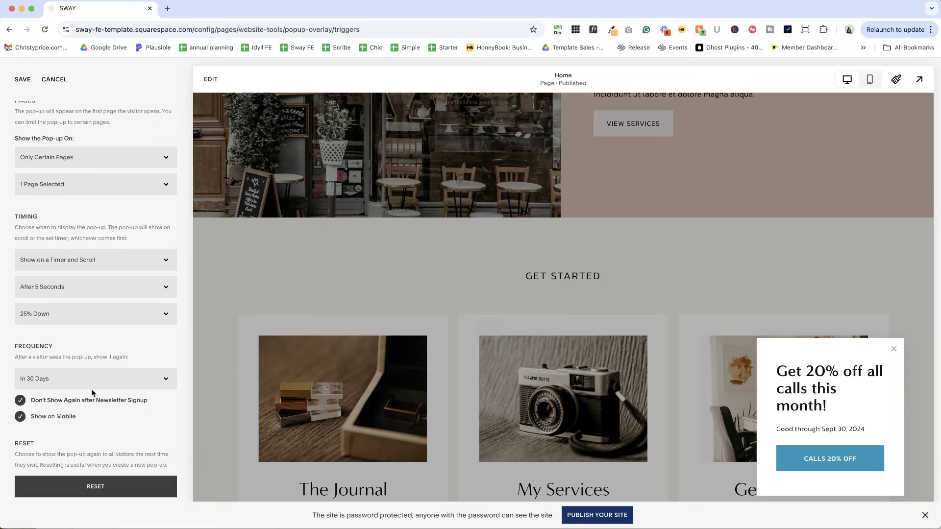
Save the Display & Timing settings, return to the pop-up overview, and enable and save Display Pop-Up
scroll(87, 389, down, 1)
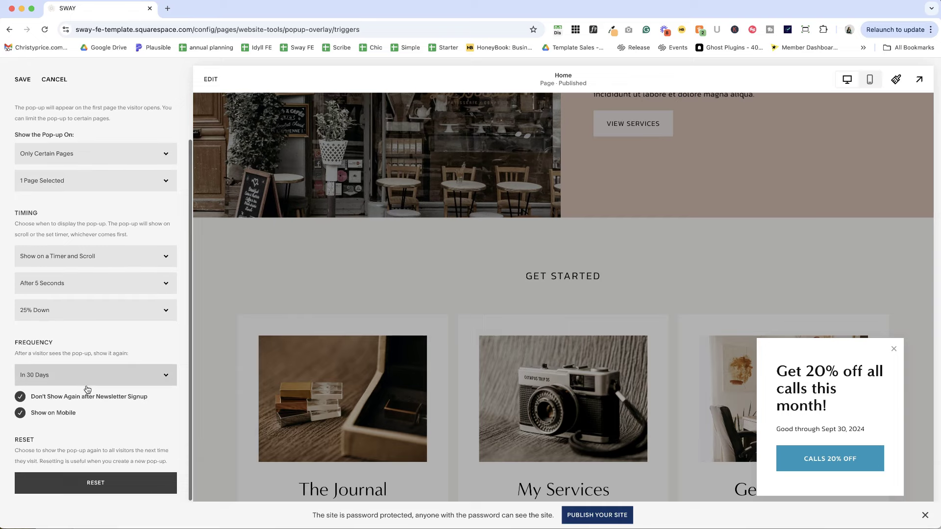
click(20, 79)
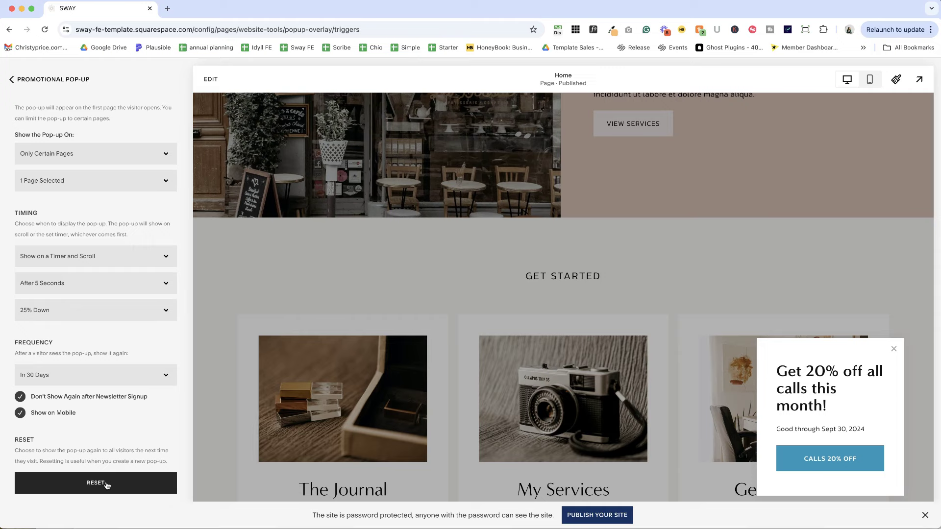
click(23, 80)
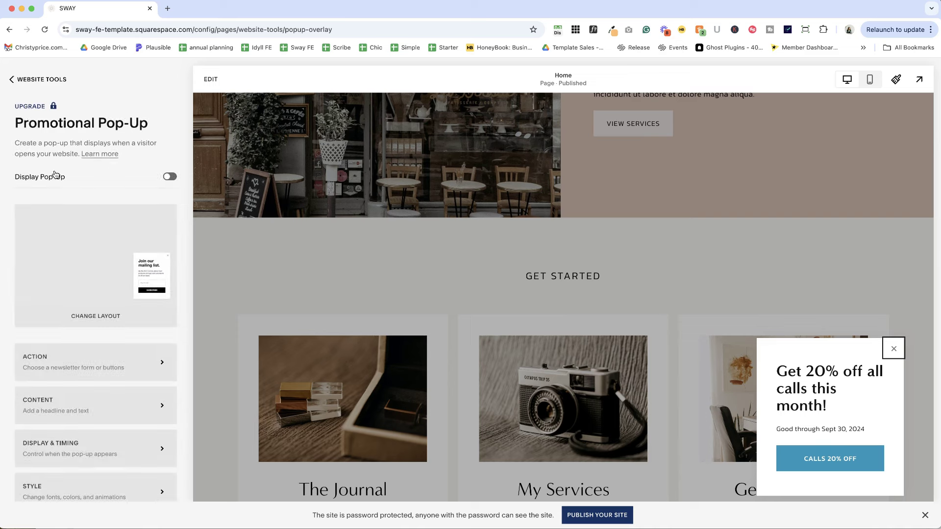
click(169, 176)
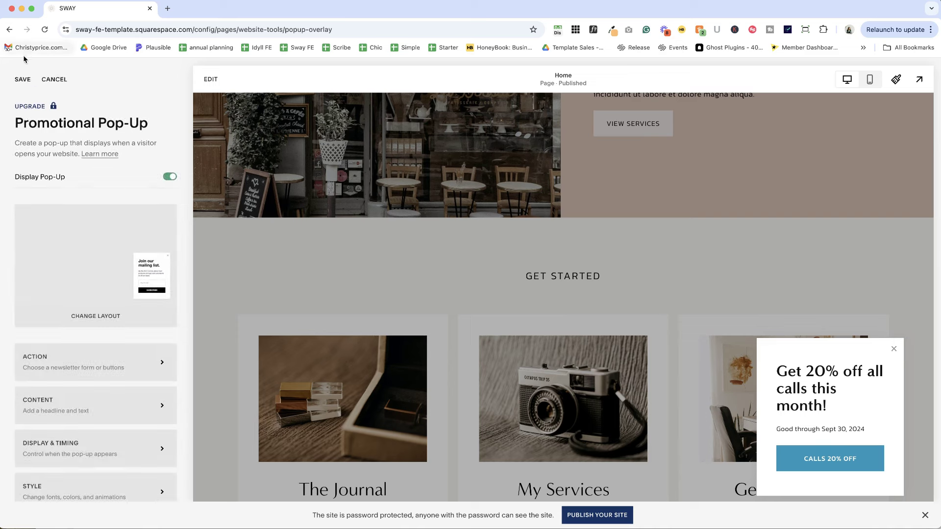
click(22, 79)
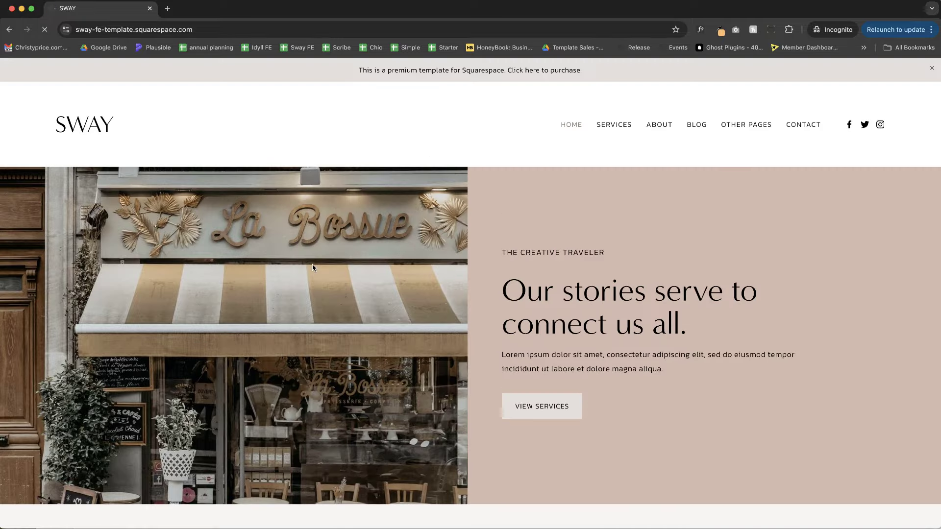
Test the pop-up on the live home page in the incognito window and follow its Calls 20% Off button to the booking page
scroll(312, 267, down, 10)
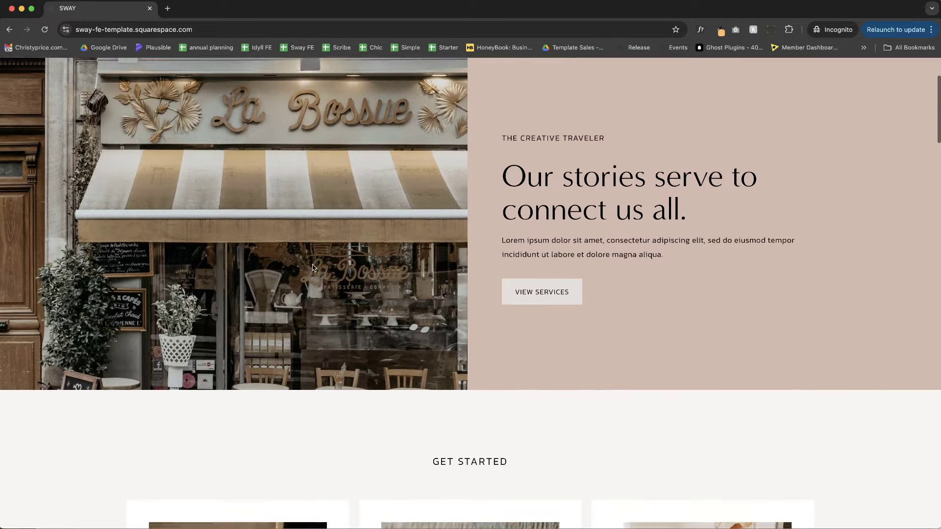
scroll(312, 268, down, 15)
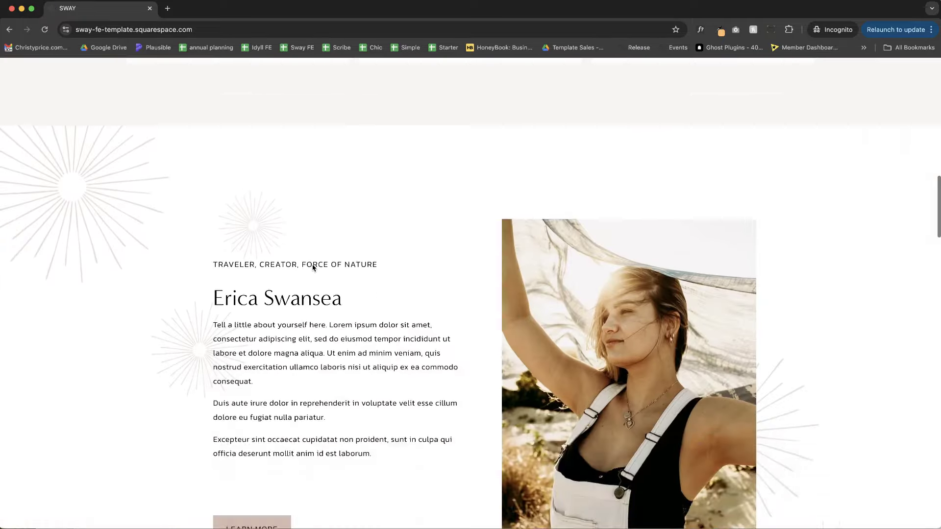
scroll(313, 268, down, 2)
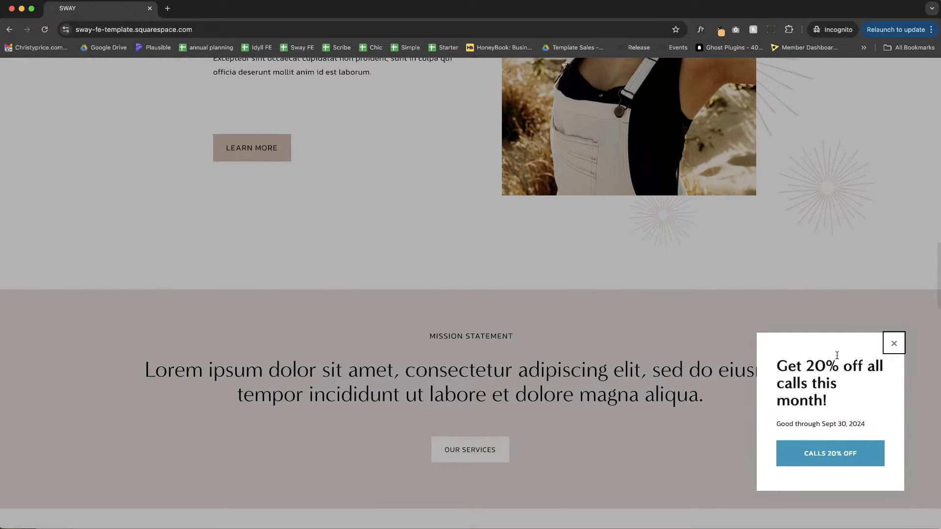
click(832, 459)
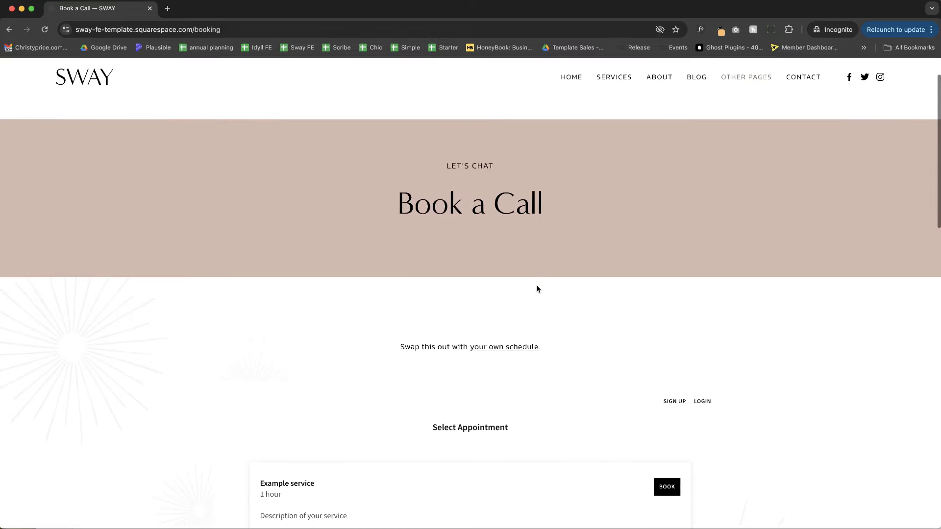
scroll(538, 289, down, 10)
scroll(537, 290, up, 10)
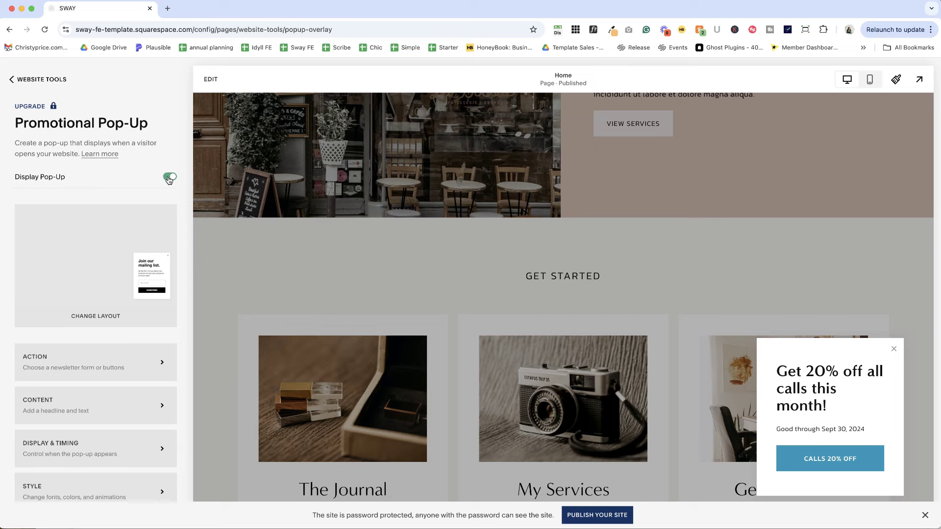
Turn off Display Pop-Up and set the pop-up's action goal to Sign up for a newsletter
click(170, 177)
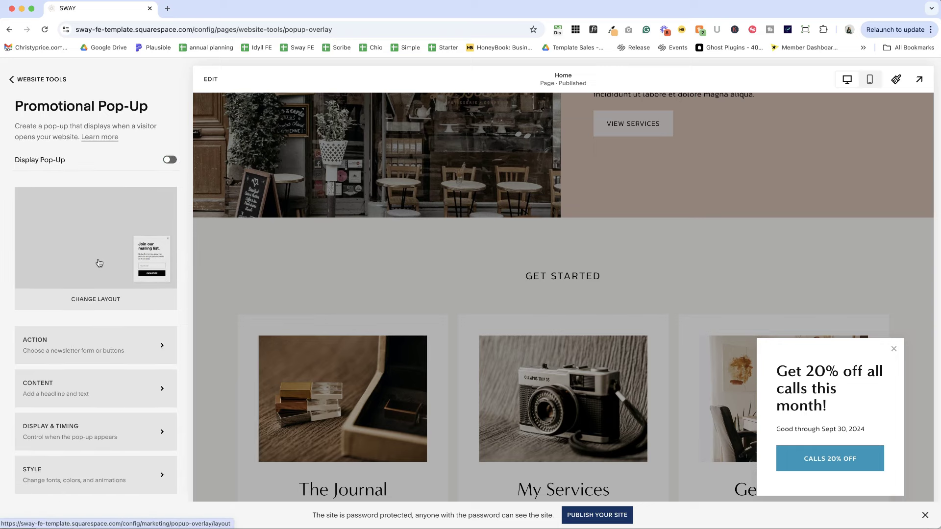
click(99, 351)
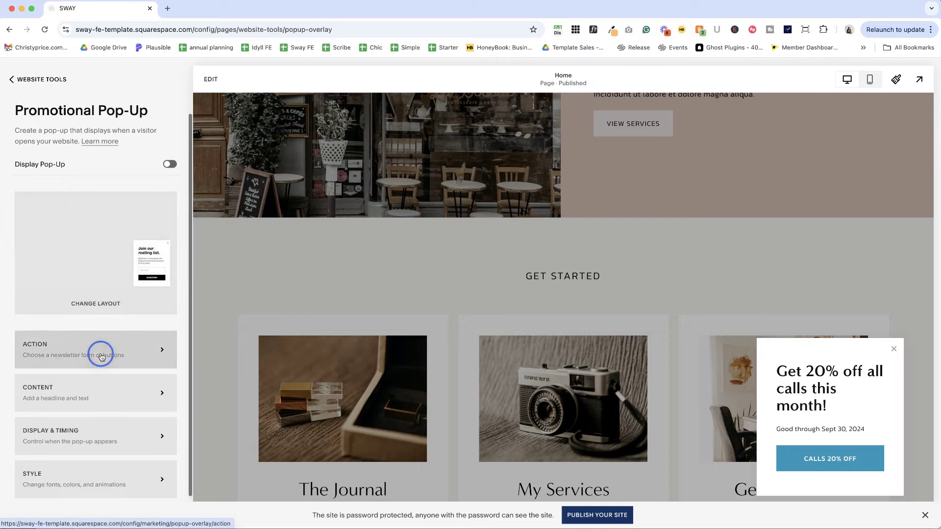
click(19, 166)
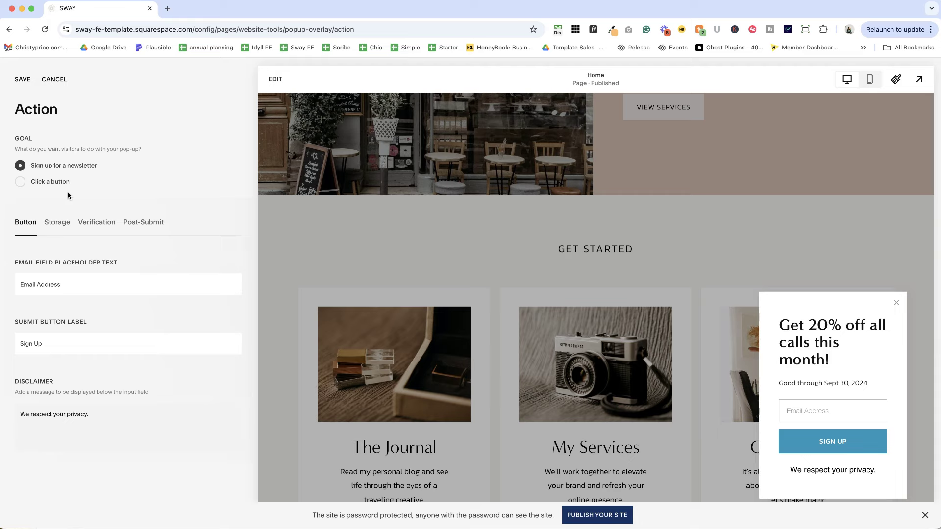
Connect Squarespace Email Campaigns with the Default mailing list as sign-up storage, and open the subscriber verification and reCAPTCHA settings
click(57, 223)
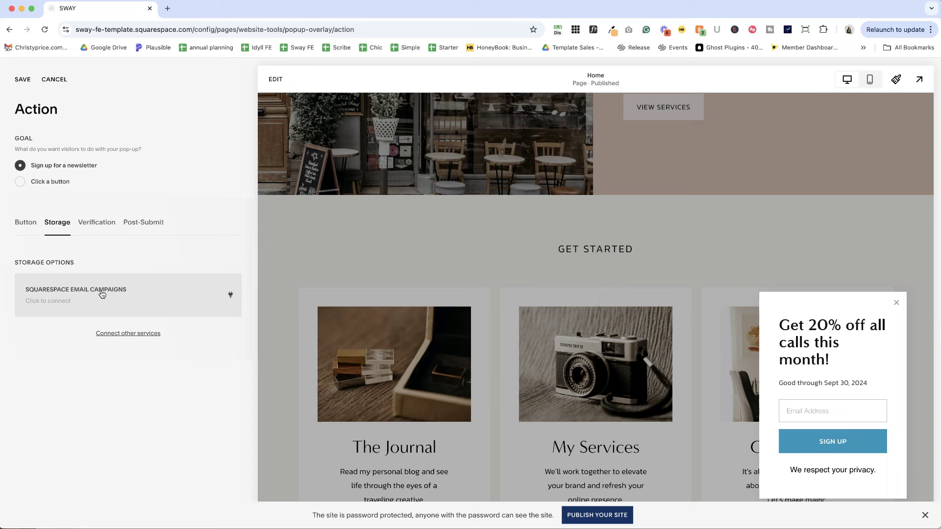
click(132, 334)
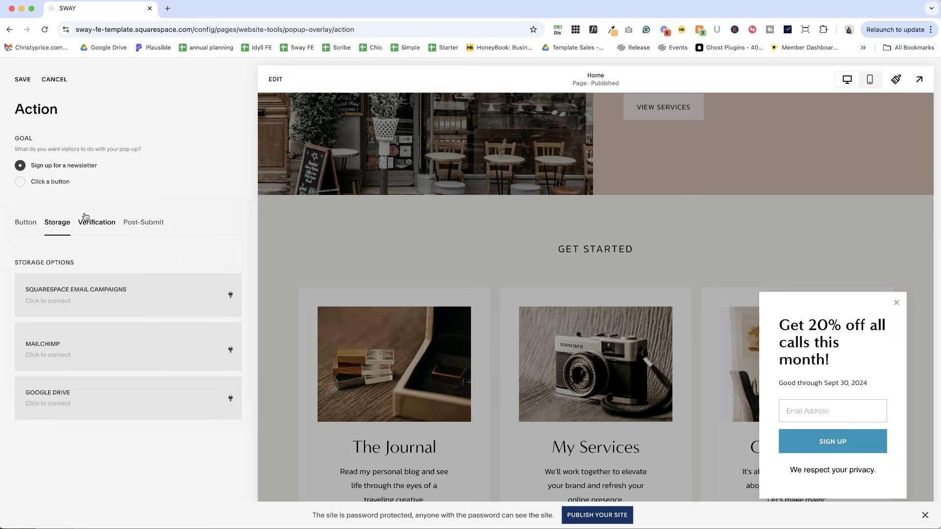
click(72, 284)
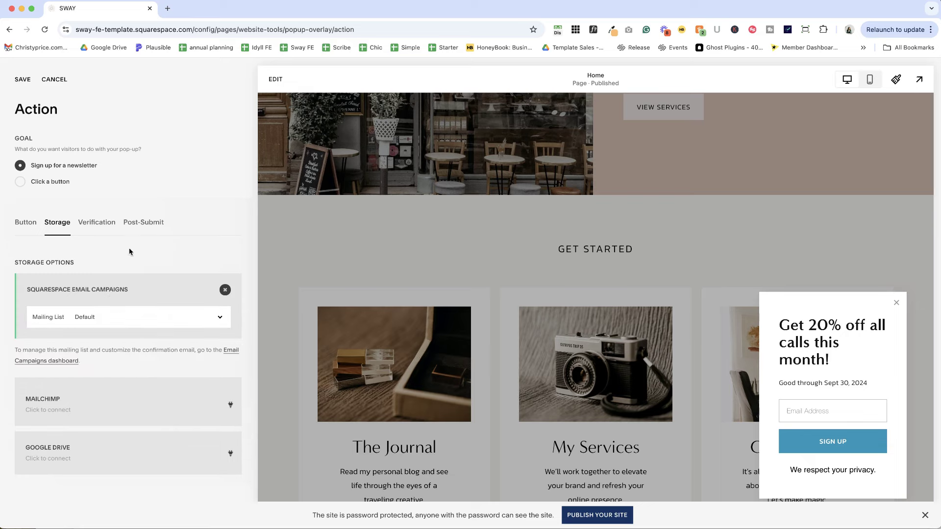
click(99, 224)
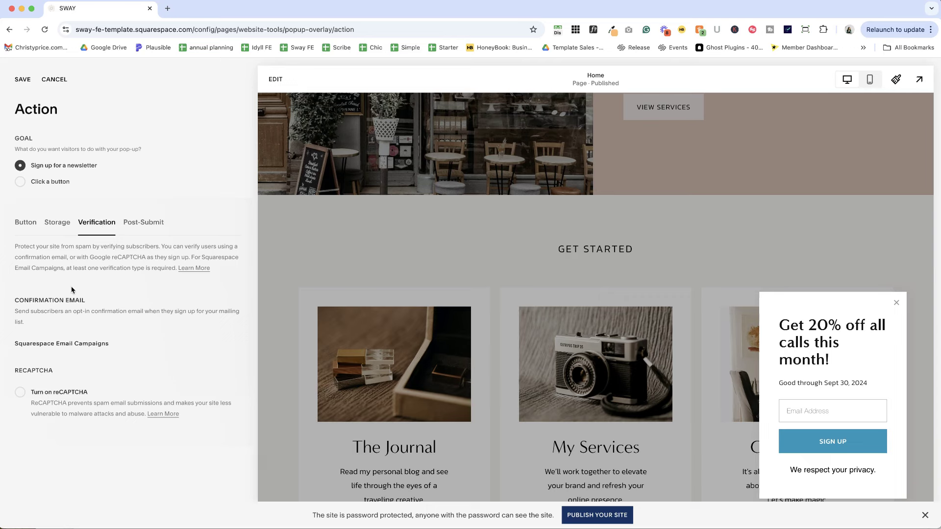
click(20, 392)
Set the post-submit message to "Thank You! Please check your email to confirm your subscription."
click(143, 222)
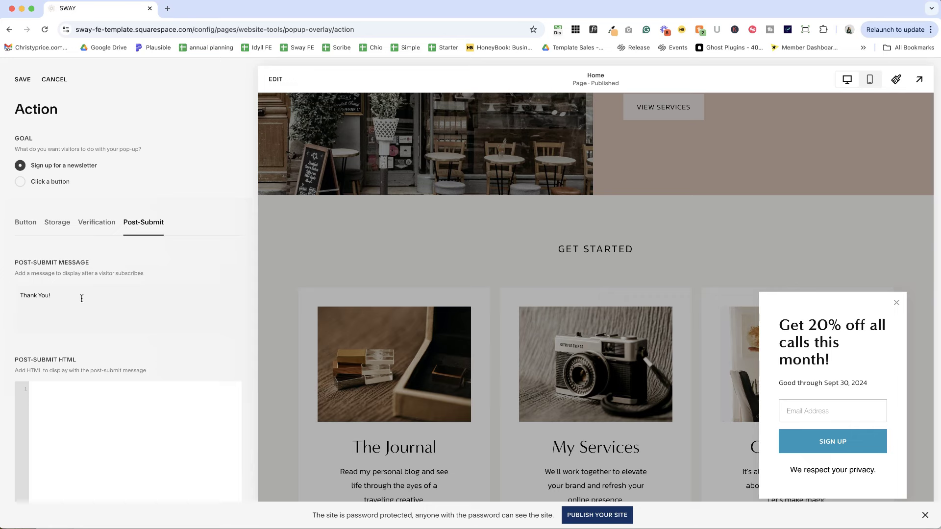
click(81, 298)
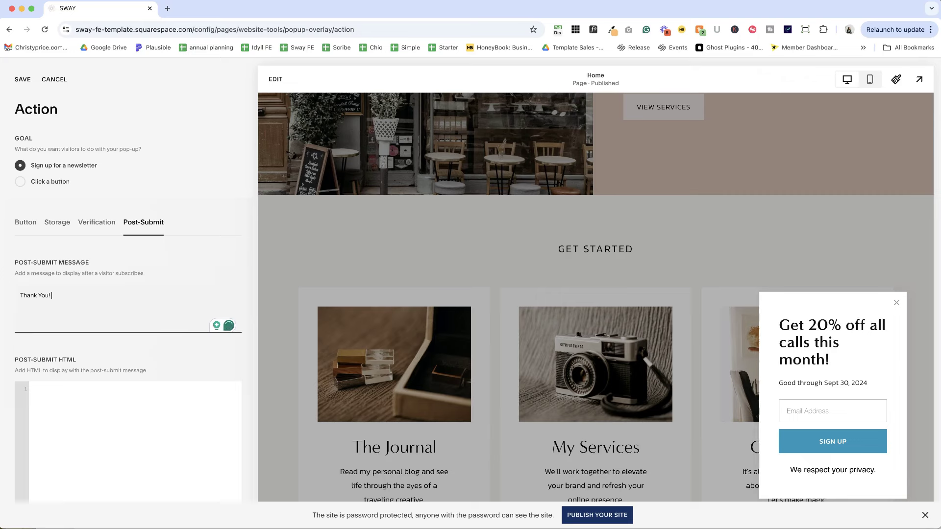
text(Ple)
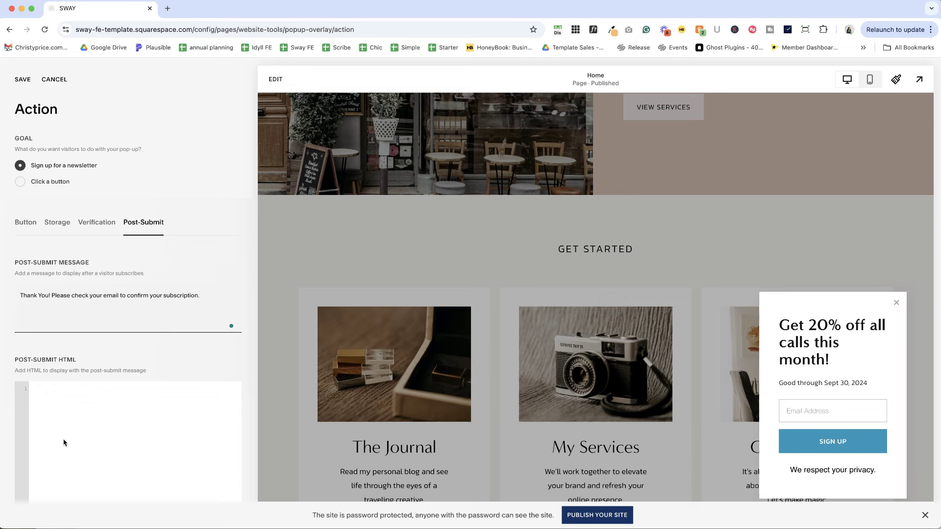
click(86, 441)
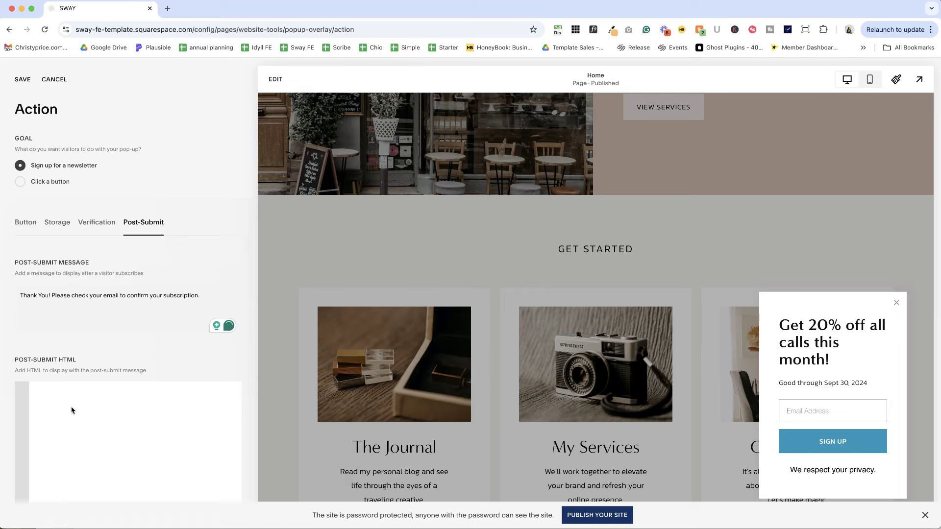
Check the email placeholder and submit button label settings, then save the newsletter action and return to the pop-up overview
click(29, 222)
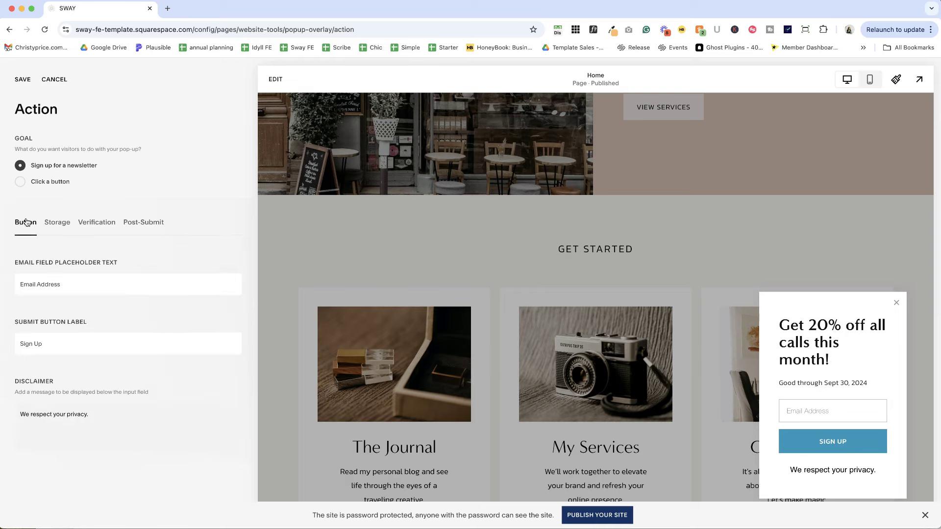
click(71, 346)
click(23, 81)
click(49, 79)
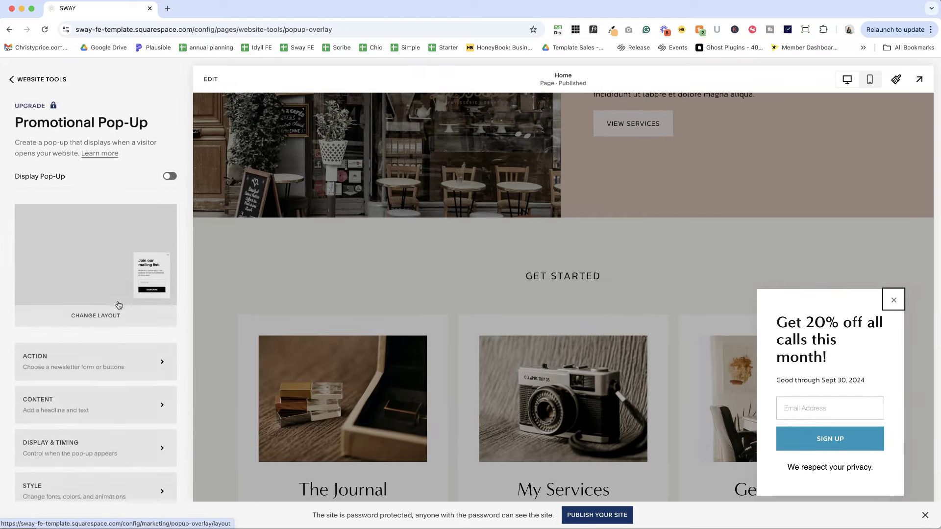
Replace the pop-up headline with "Sign up and get 20% off your first purchase." and save the content
click(83, 391)
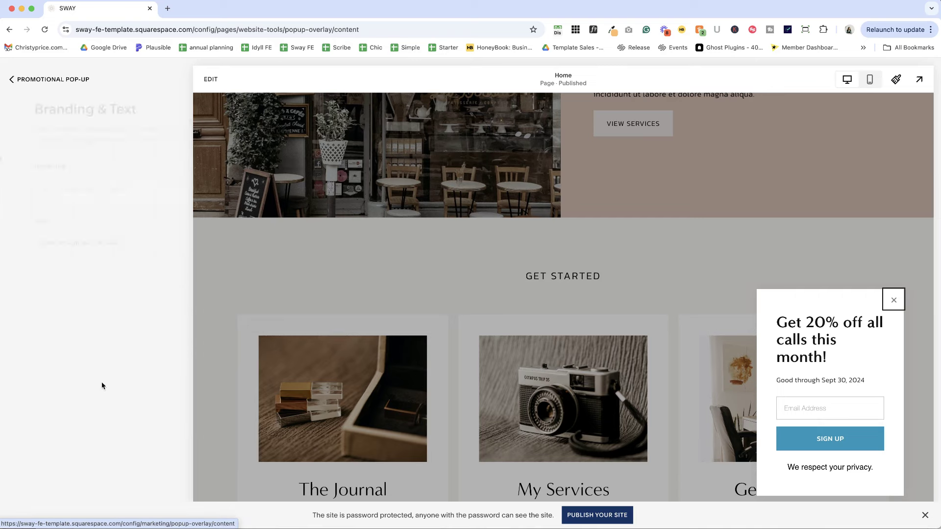
triple_click(77, 190)
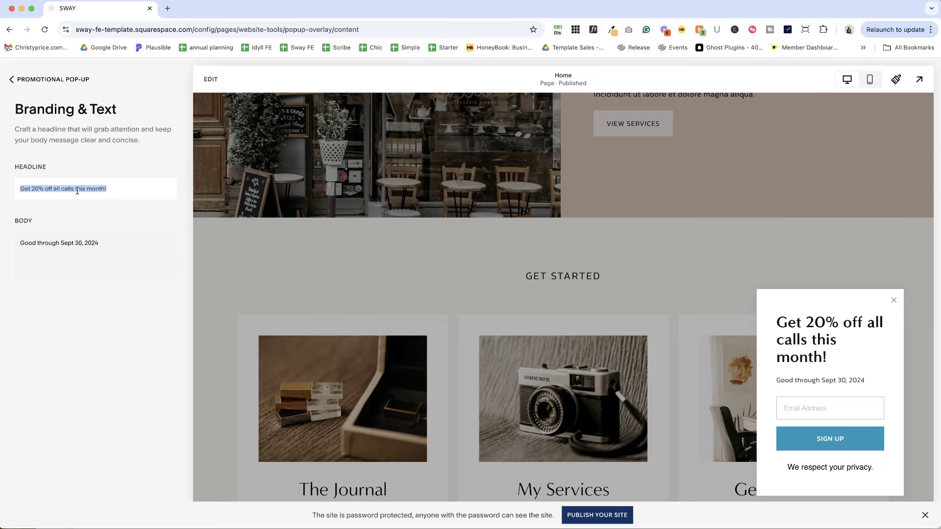
click(77, 190)
triple_click(49, 188)
text(Sign up)
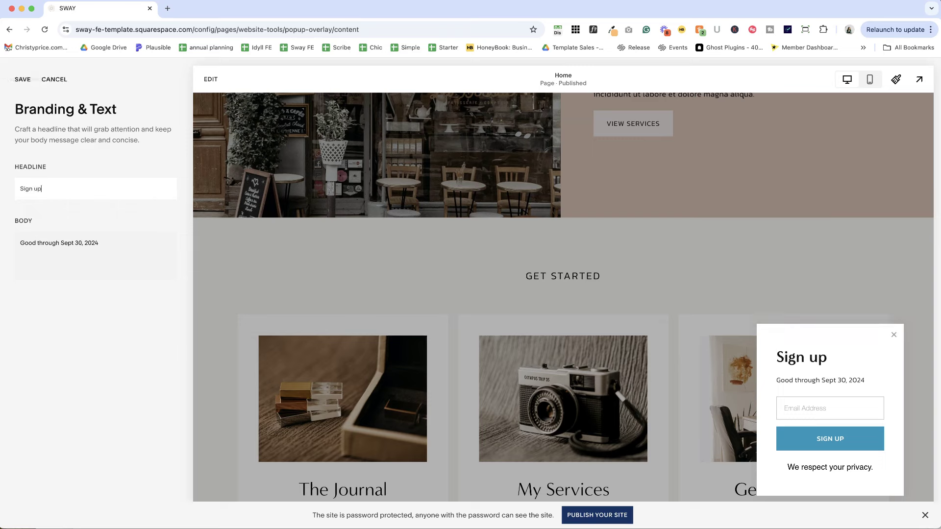
text( and get 20)
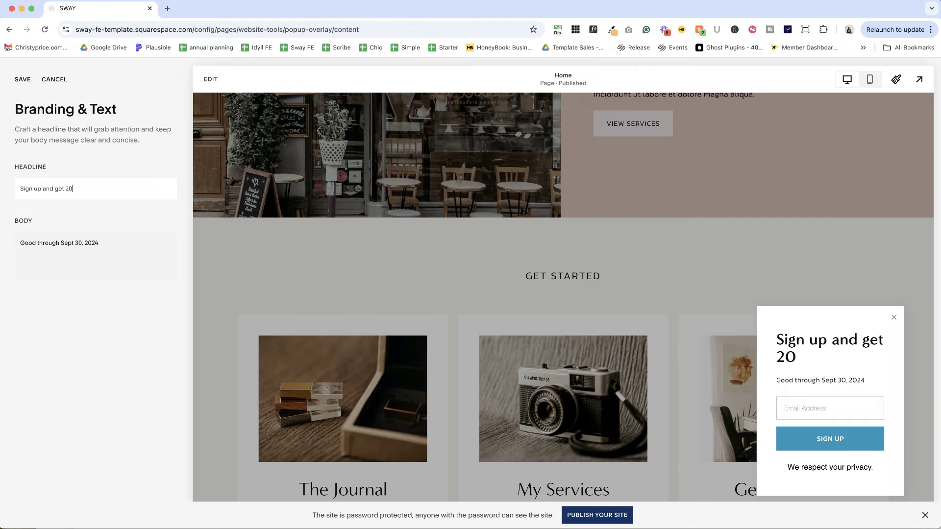
text(% off your first purchase.)
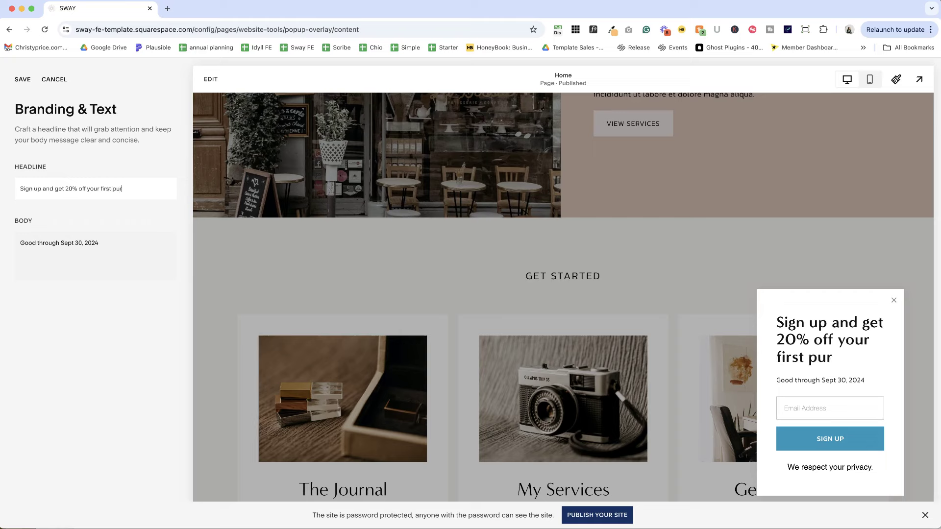
key(super+s)
click(31, 80)
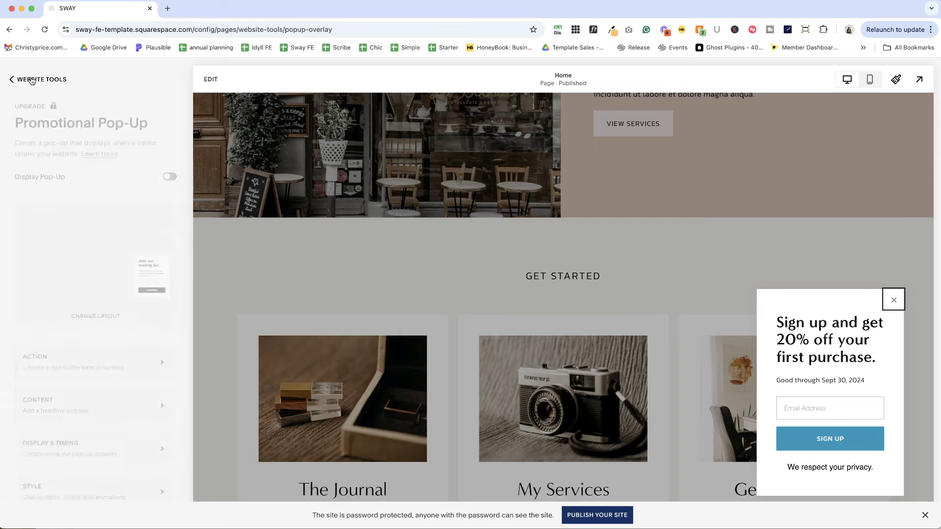
Compare the available pop-up layouts, choose the centered card with an image above the text, and save the layout change
scroll(43, 358, down, 1)
click(78, 269)
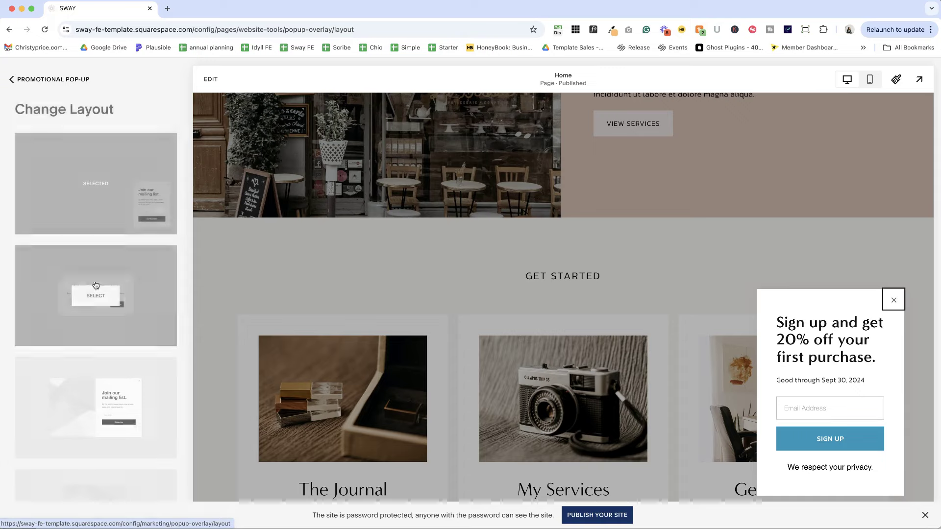
scroll(121, 309, down, 1)
click(95, 260)
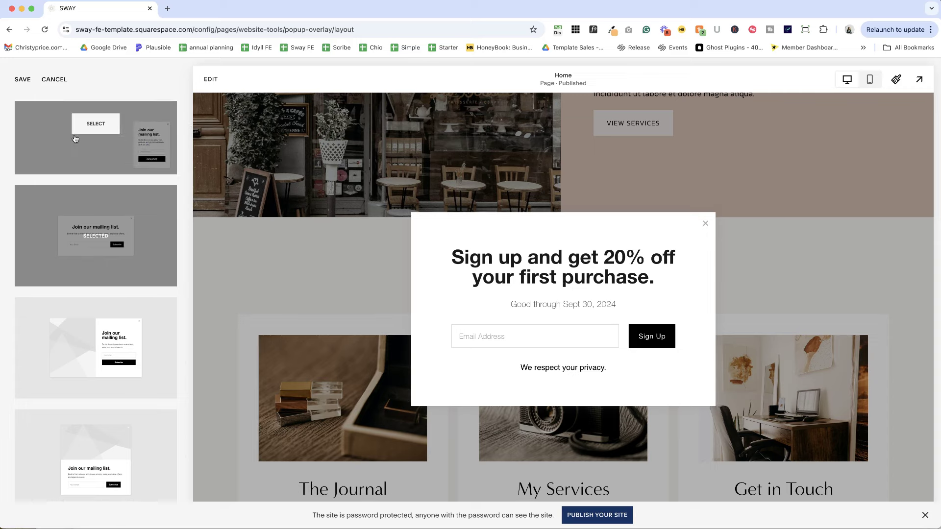
click(96, 137)
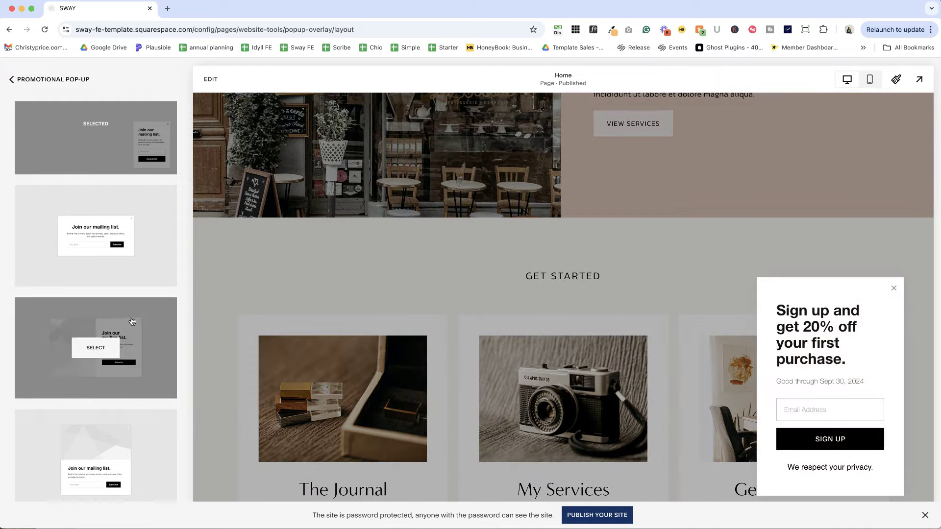
click(123, 373)
click(141, 421)
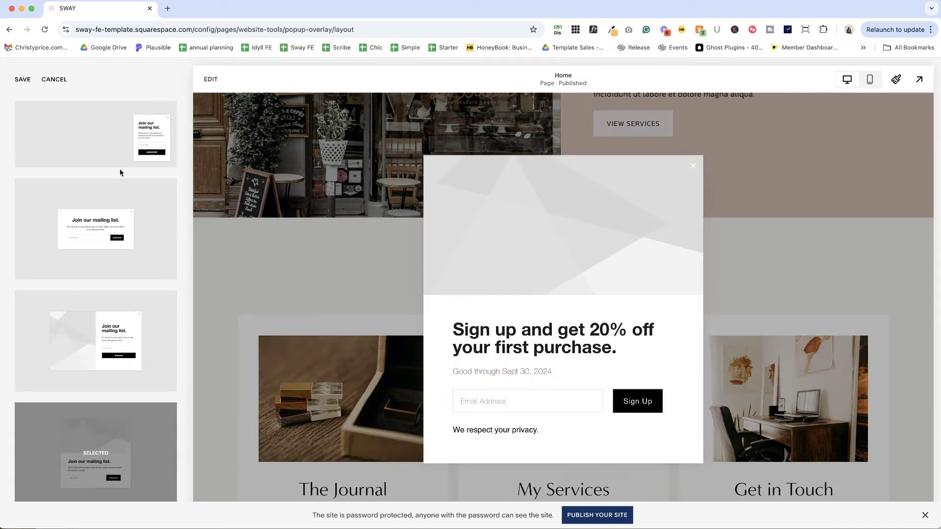
click(22, 79)
mouse_move(99, 206)
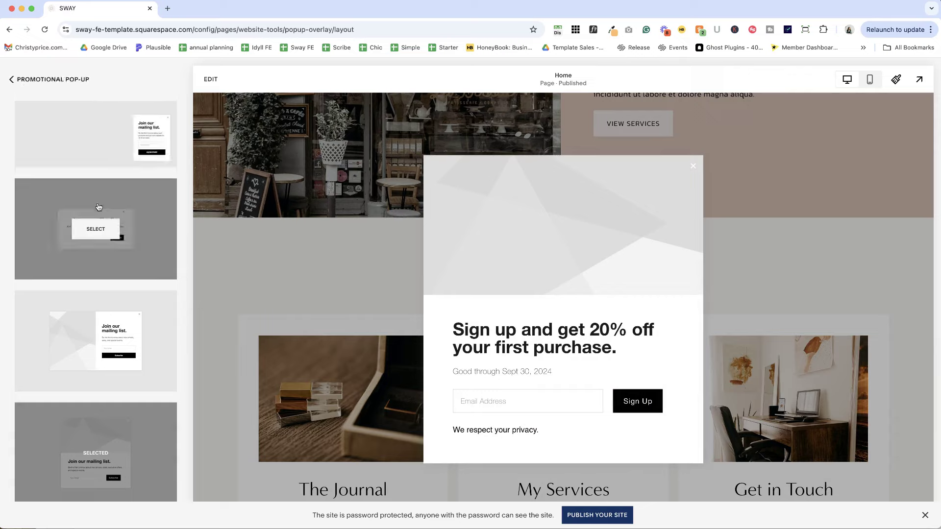
click(34, 80)
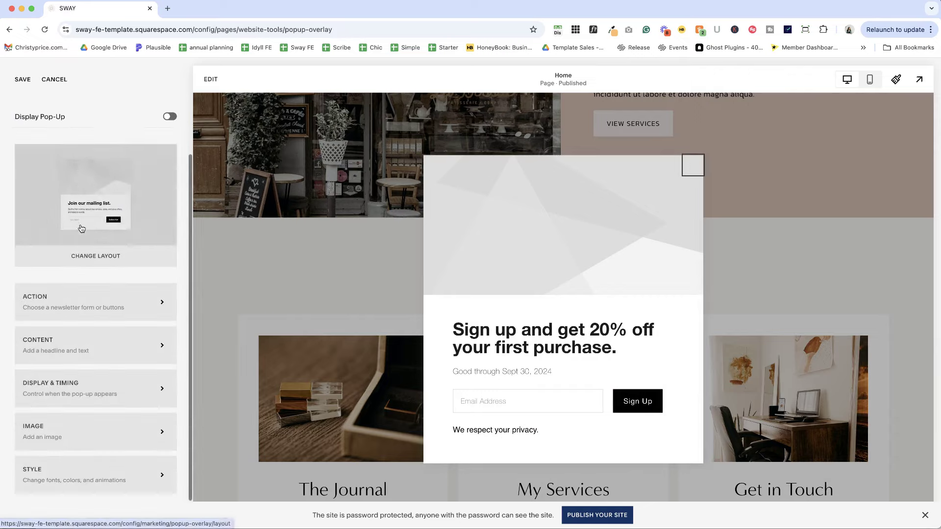
click(53, 433)
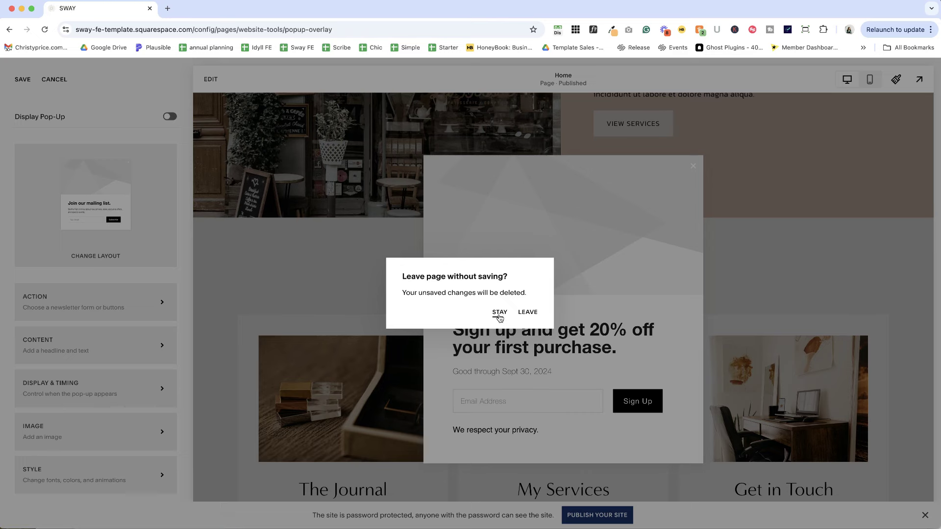
click(499, 314)
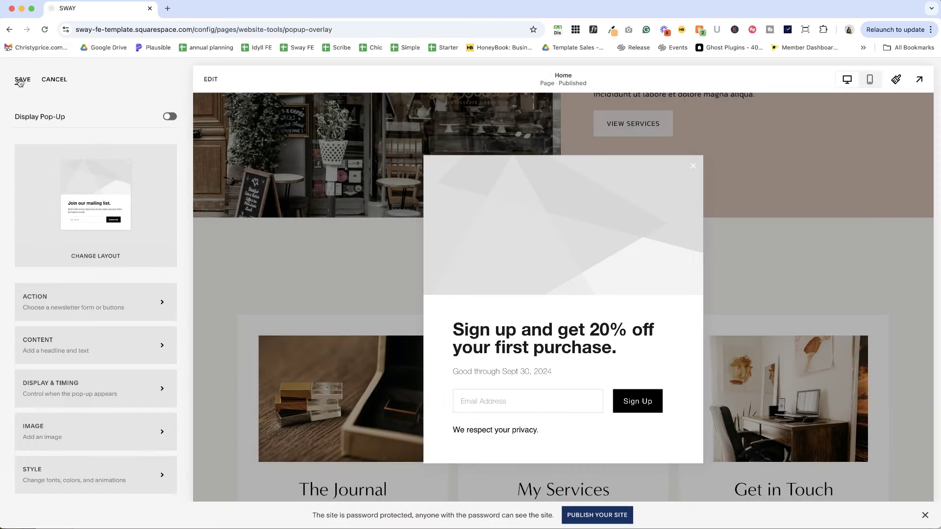
Add the dried flowers and gold necklace photo from the site's image library as the pop-up image
click(72, 436)
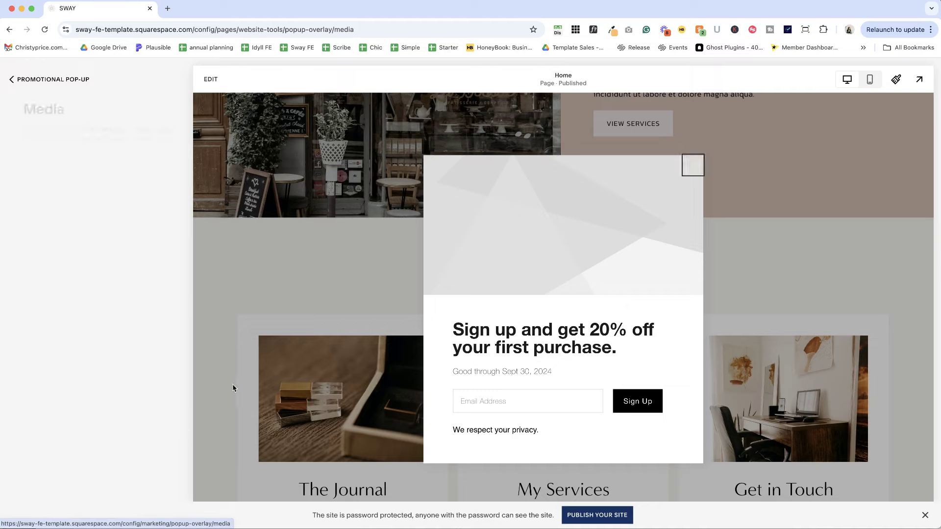
click(109, 306)
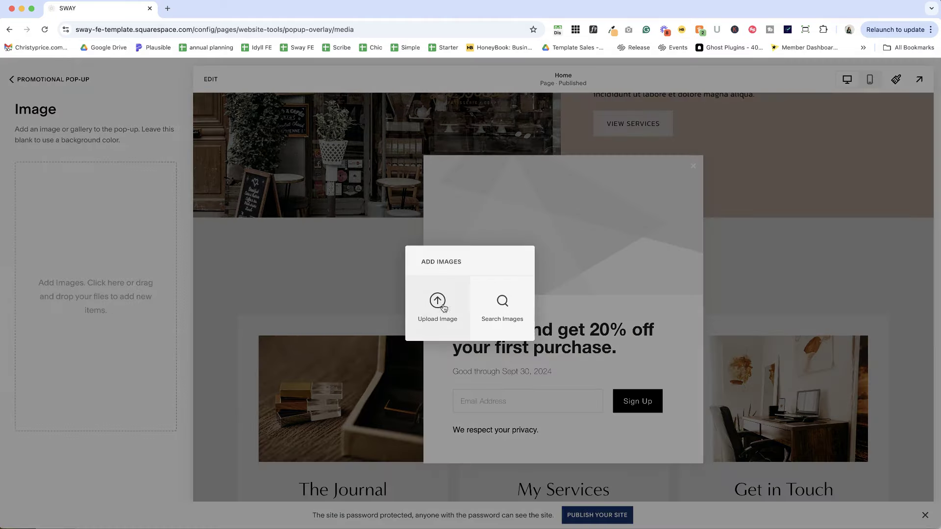
click(496, 304)
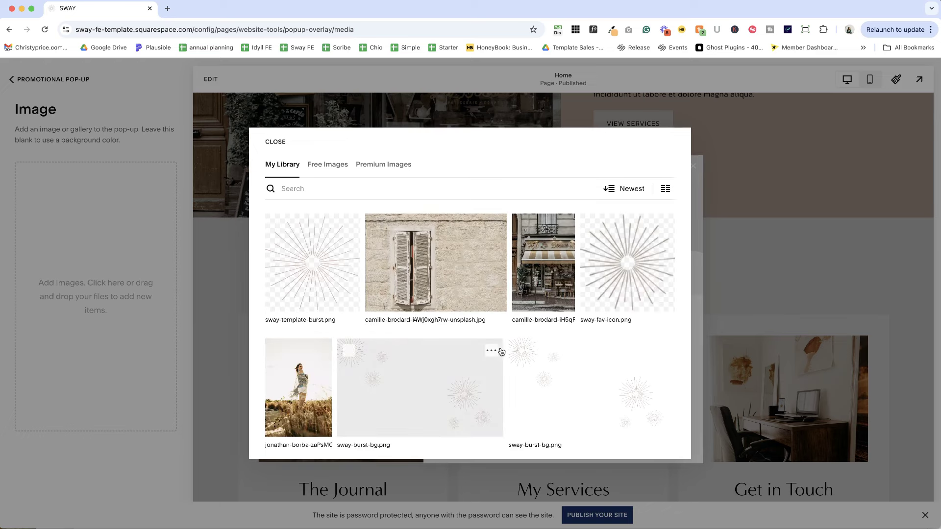
scroll(492, 355, down, 10)
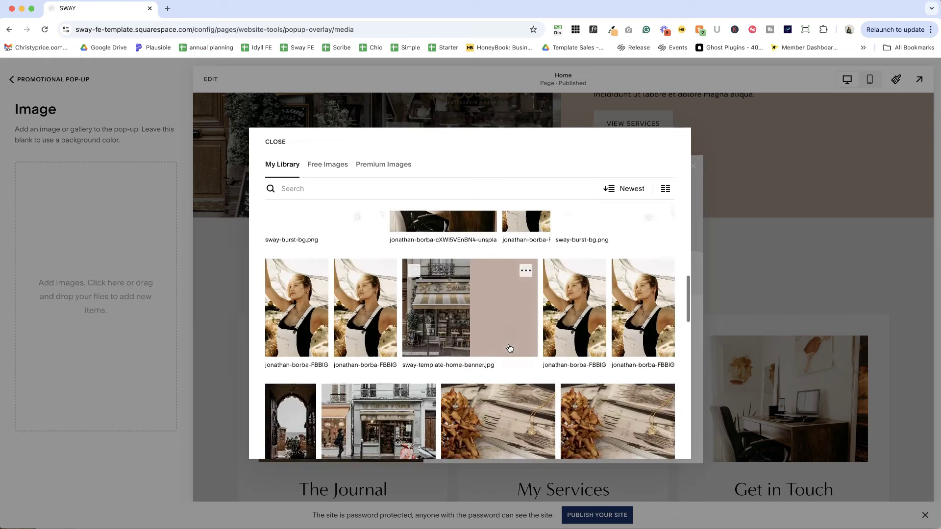
double_click(477, 289)
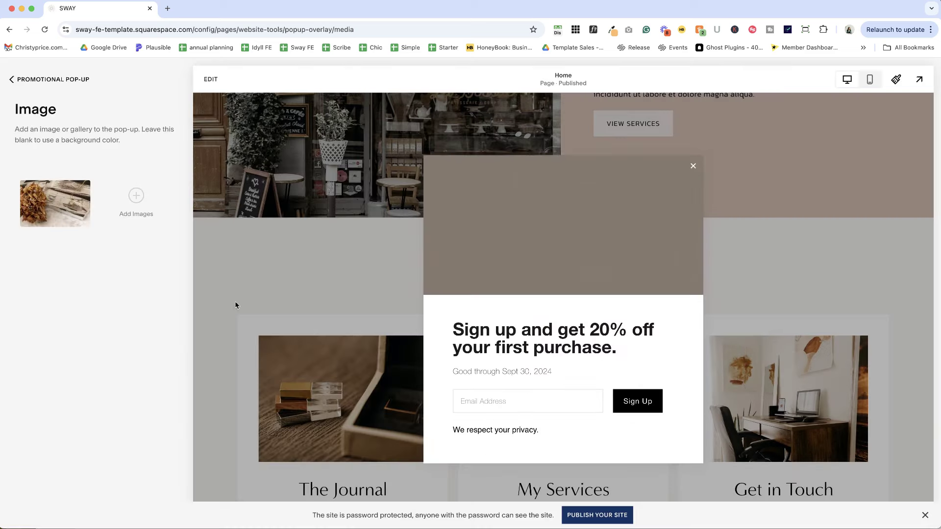
key(Escape)
Set the pop-up's headline font to the serif found by searching "miner", replace the body font with a site-matching sans serif, and save the styles
scroll(96, 294, down, 2)
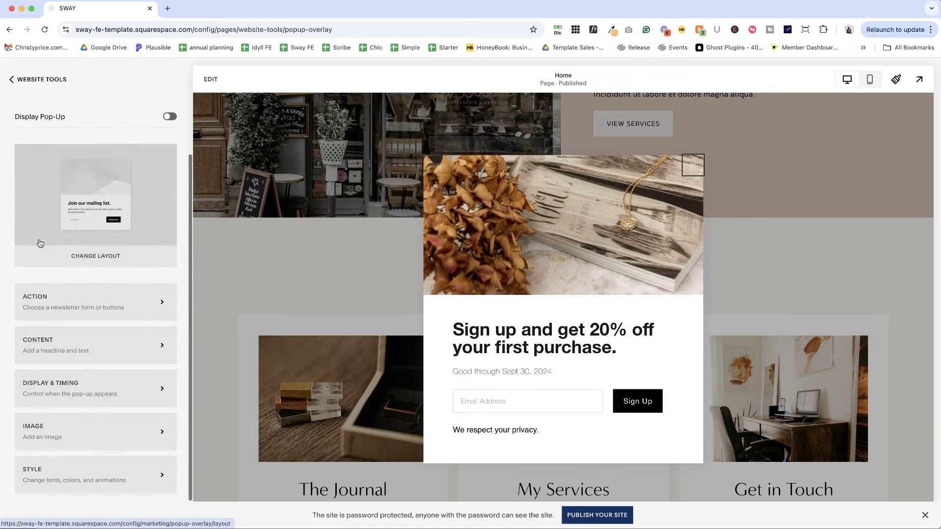
click(136, 480)
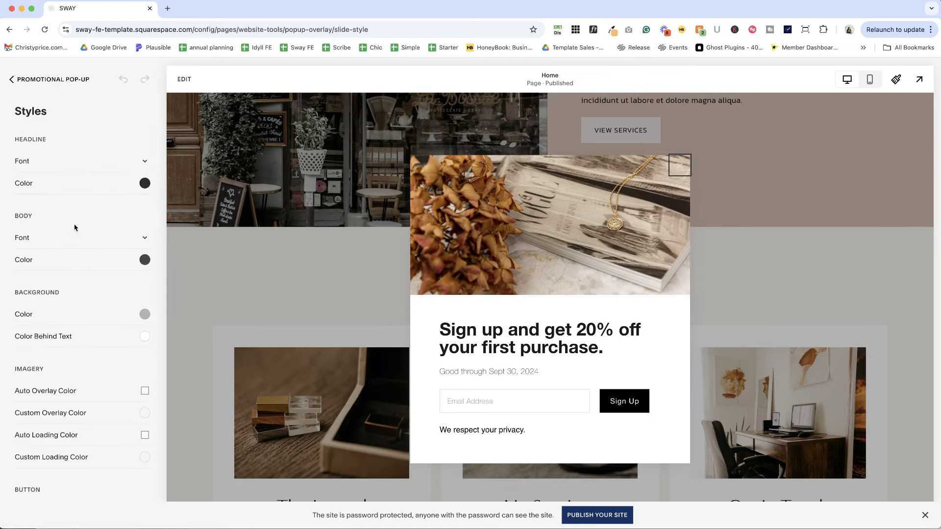
click(76, 237)
click(77, 80)
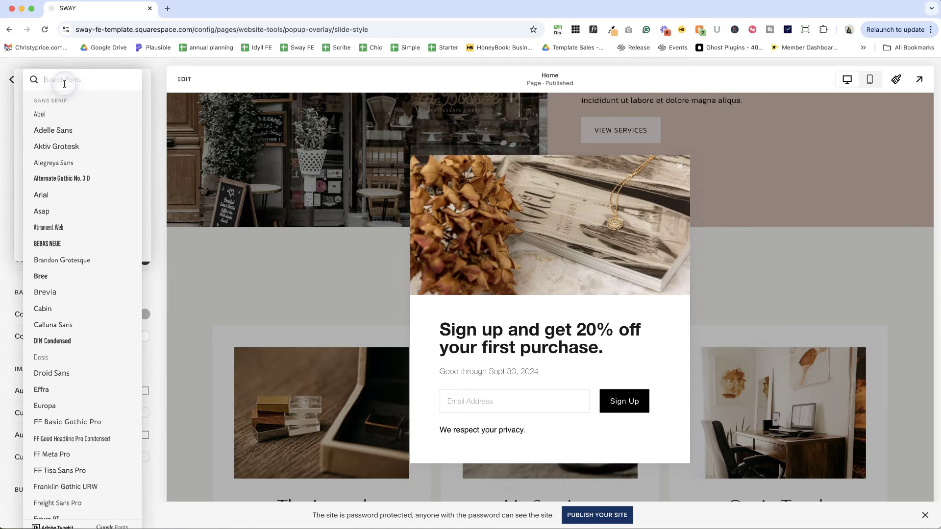
text(miner)
click(154, 156)
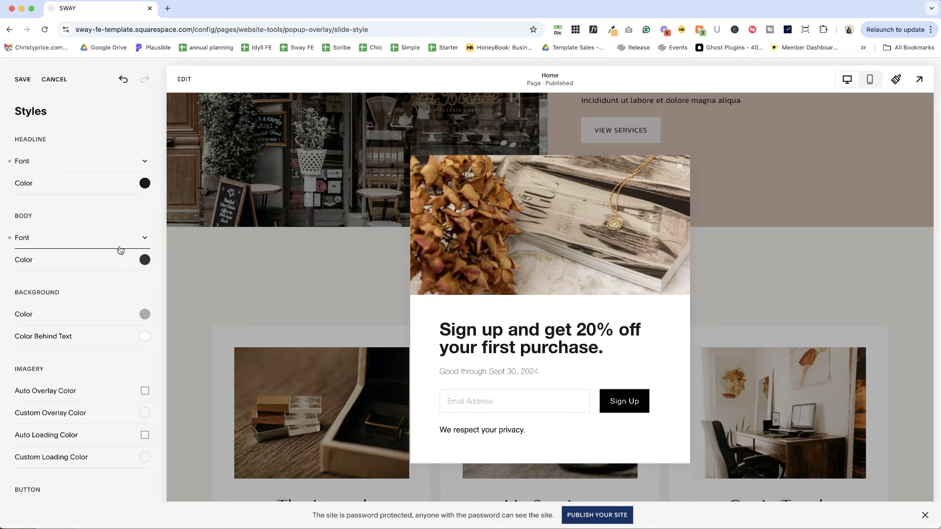
scroll(120, 250, down, 5)
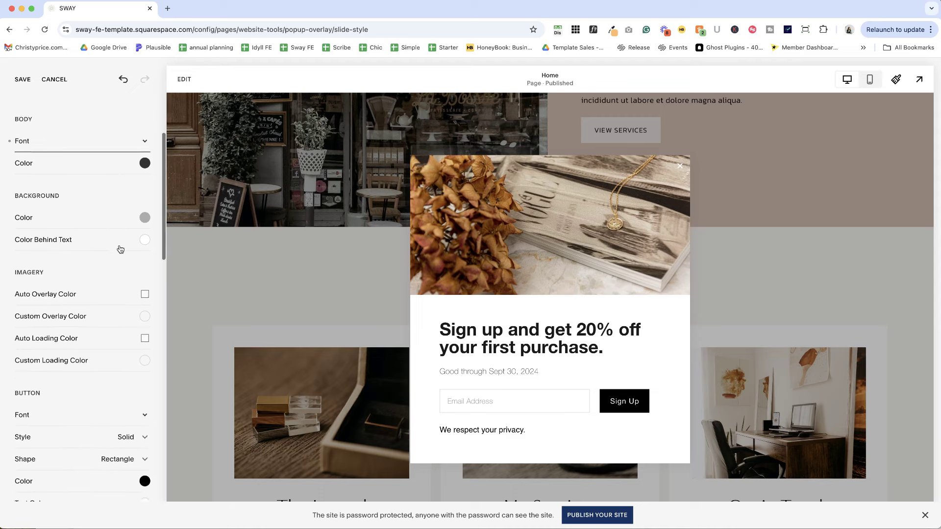
scroll(120, 249, down, 15)
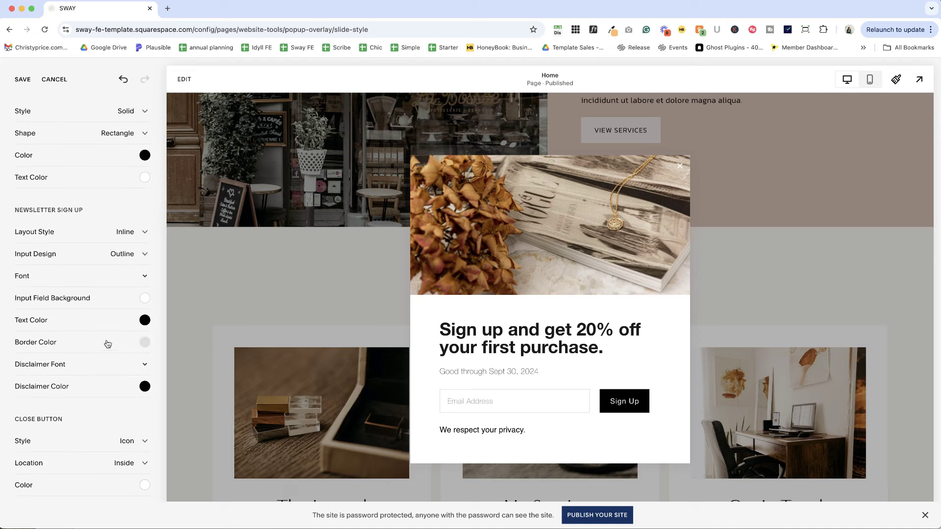
click(23, 80)
click(23, 81)
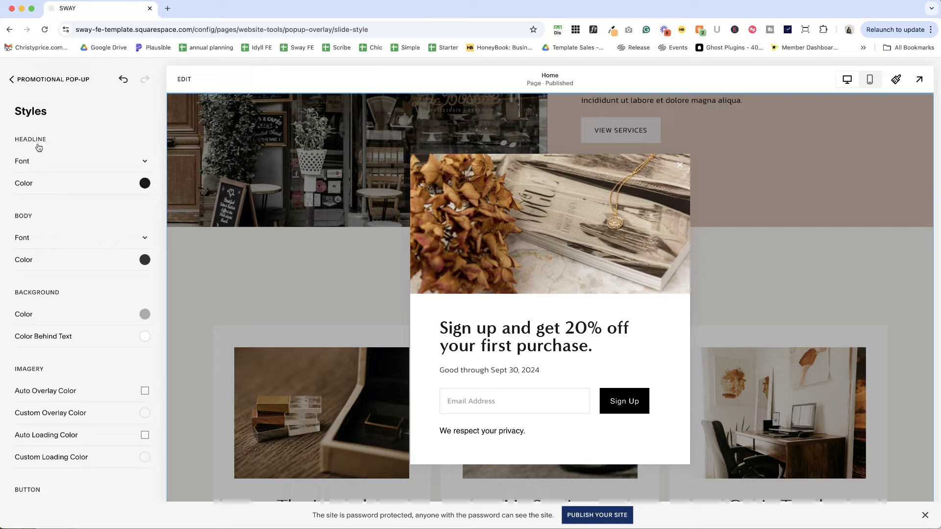
Reset the pop-up in its display and timing settings so all visitors see it again, and save the reset
click(31, 81)
scroll(103, 336, down, 2)
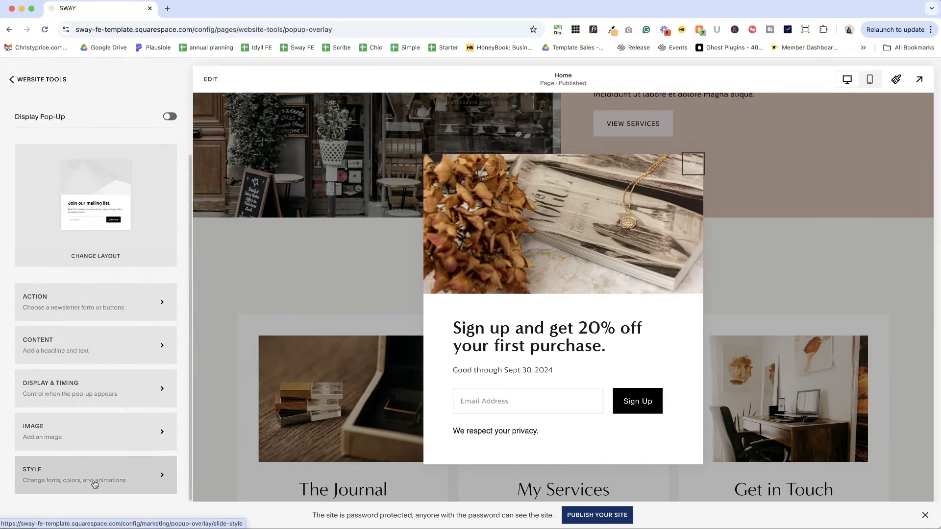
click(127, 389)
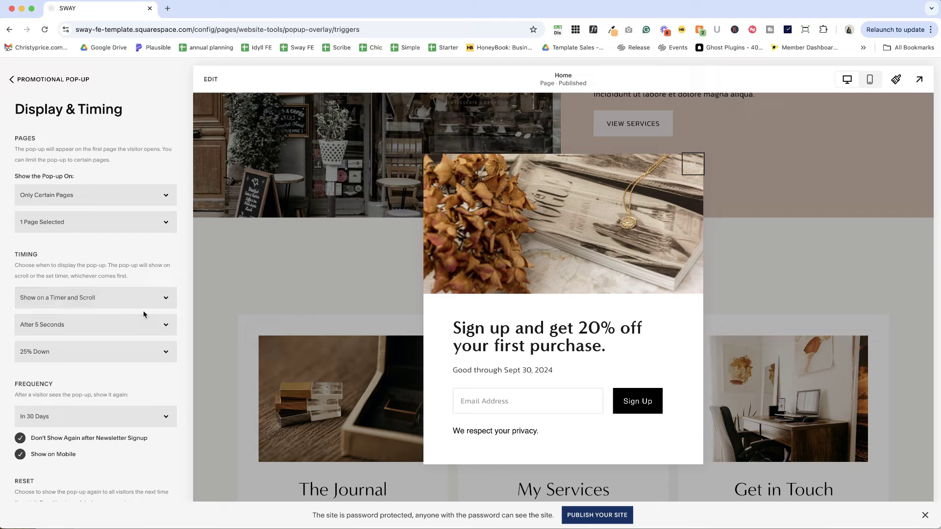
scroll(90, 252, down, 2)
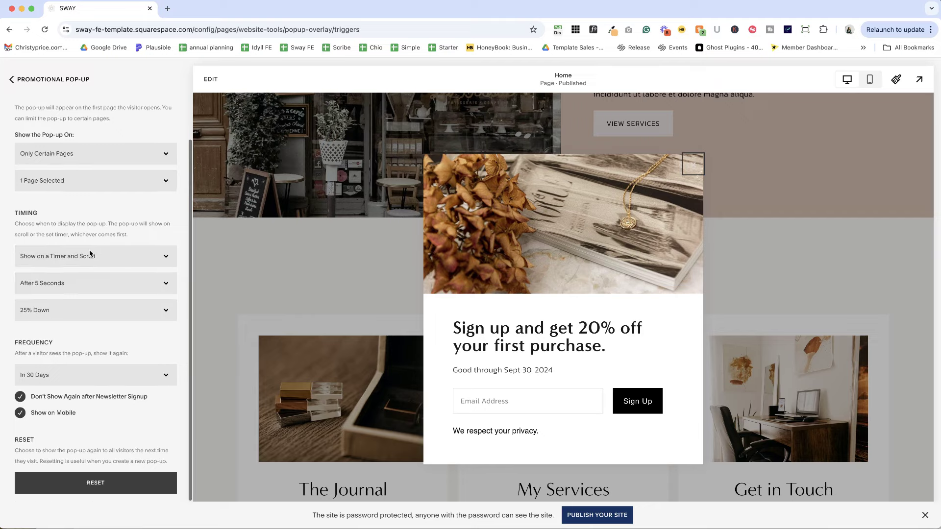
click(101, 482)
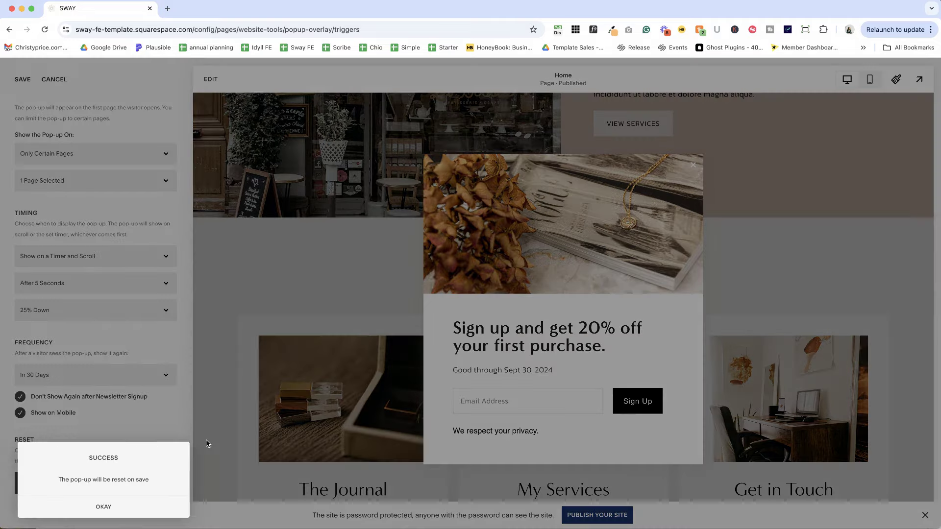
click(131, 508)
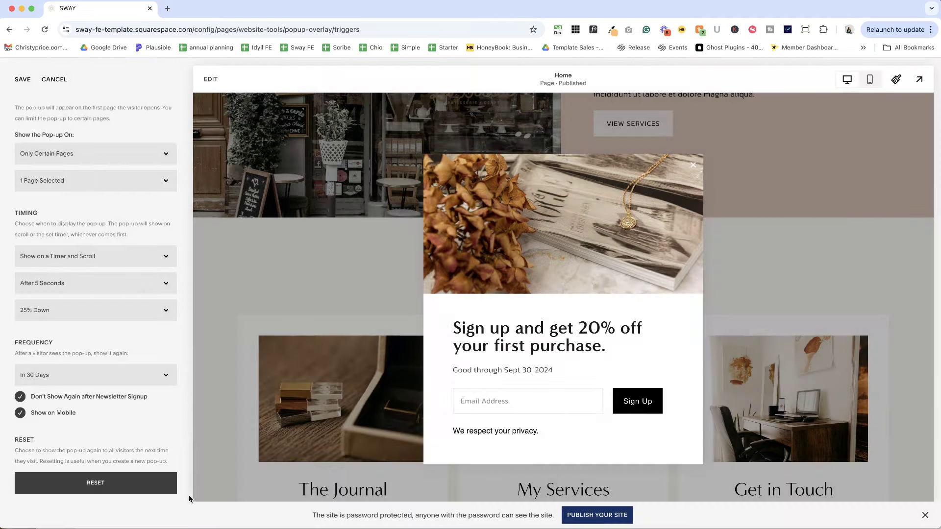
click(21, 81)
Return to the promotional pop-up overview, turn on the pop-up's display, and save the change
click(37, 81)
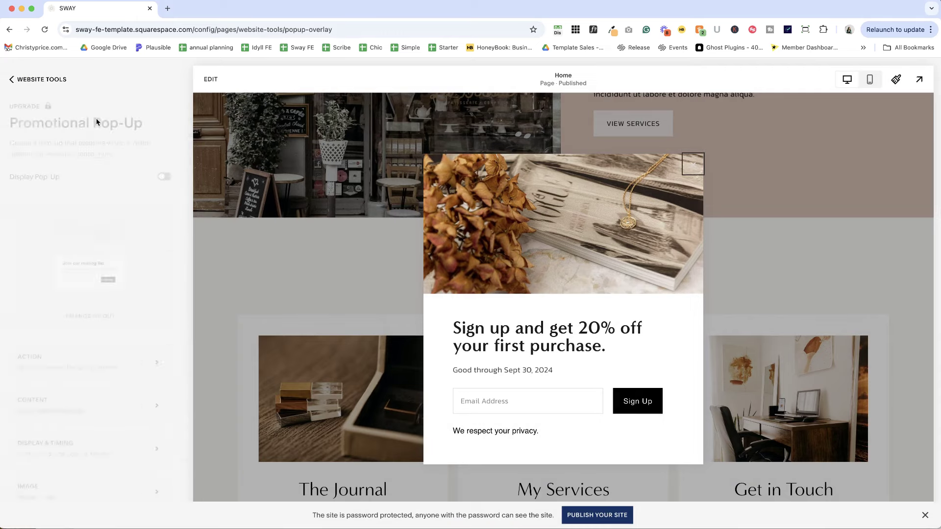
click(170, 176)
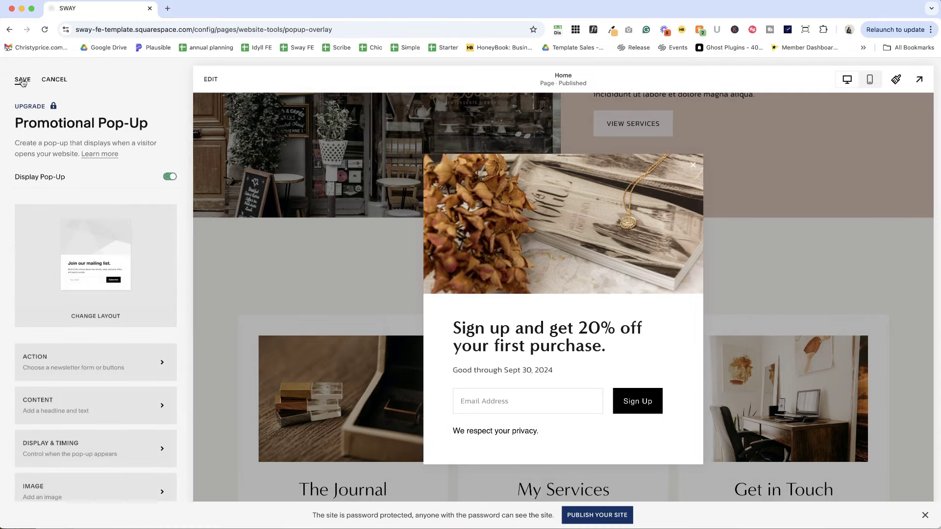
click(22, 80)
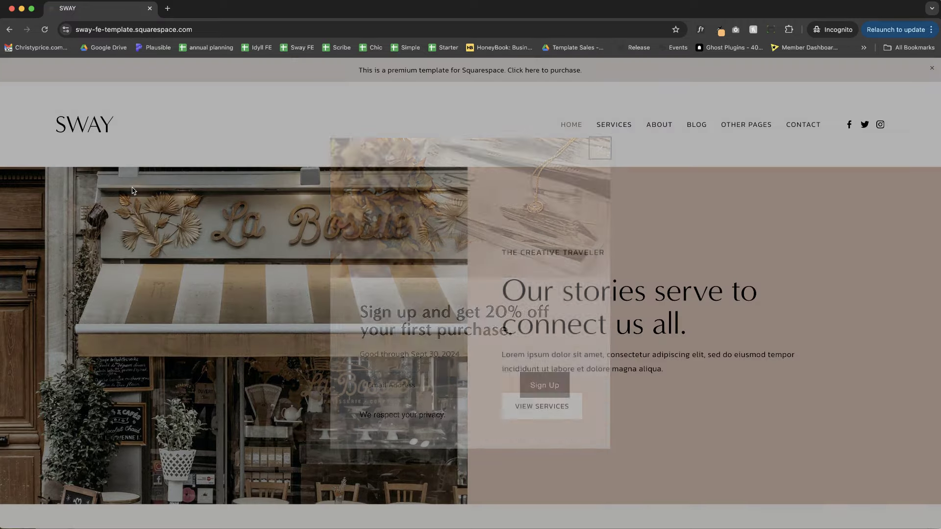